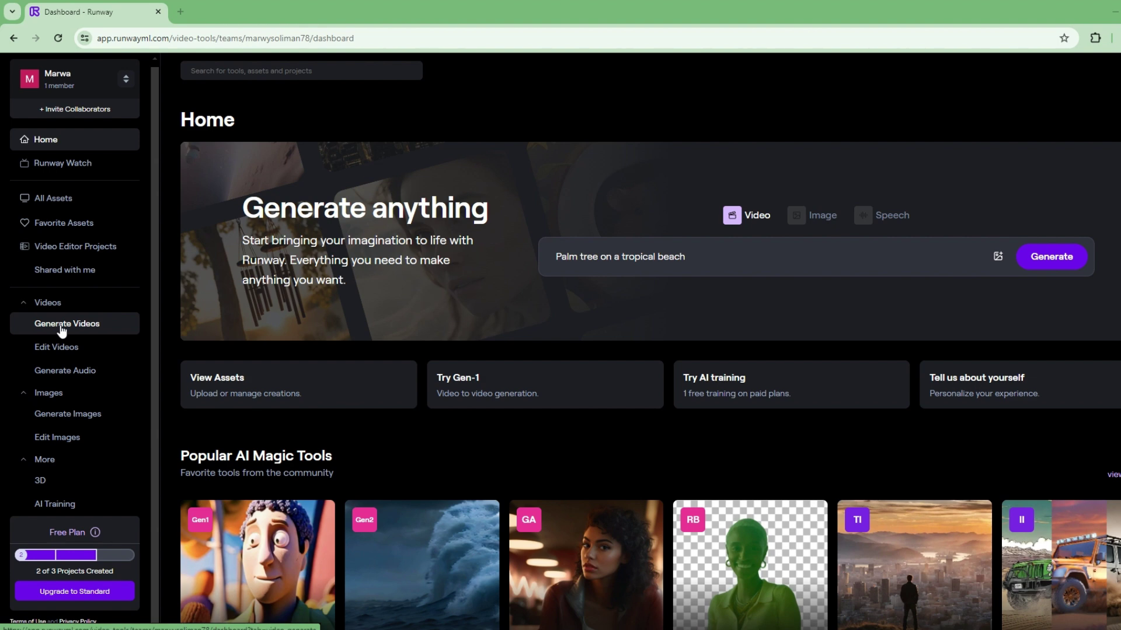
# Open the Frame Interpolation tool from the video generation tools
pyautogui.click(62, 331)
pyautogui.scroll(-1, 580, 475)
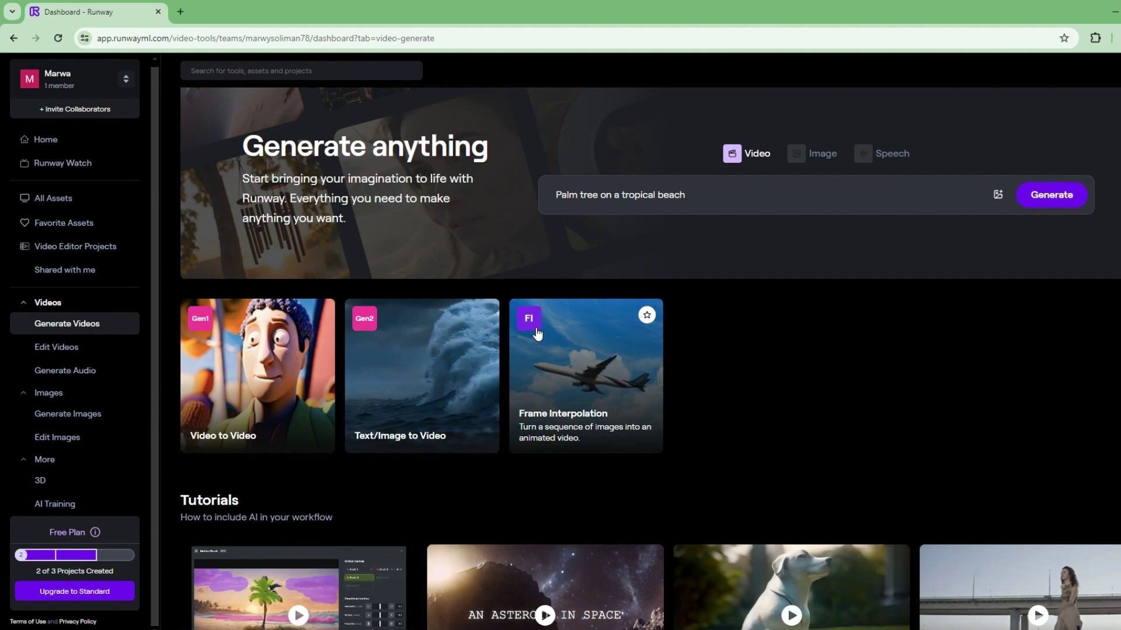
pyautogui.click(584, 386)
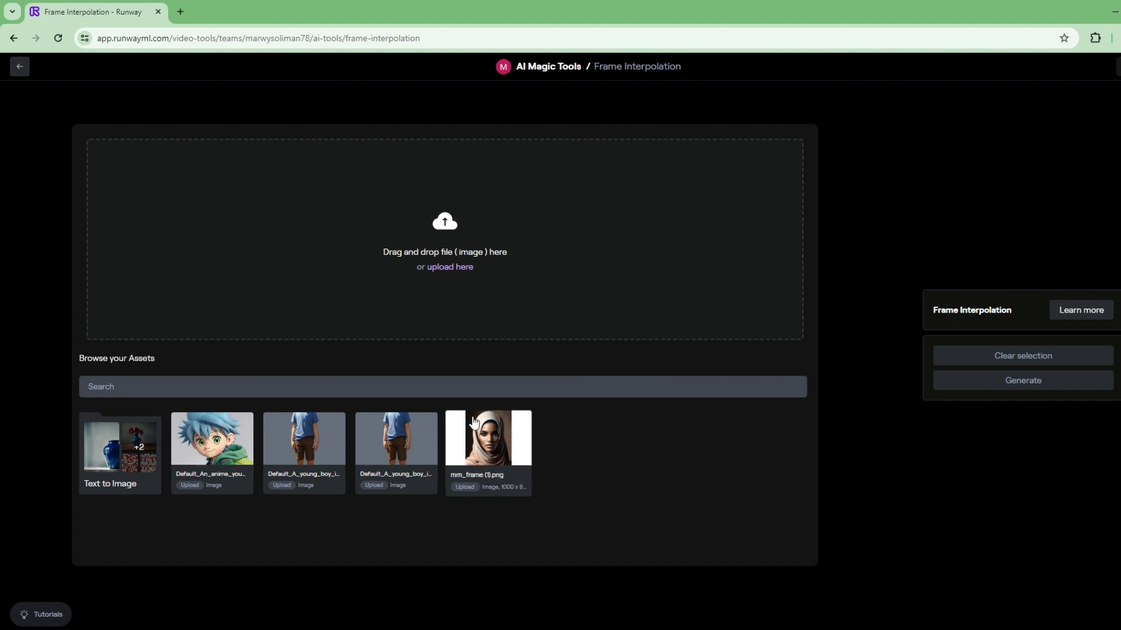
# Upload the three Absolute_Reality and three SDXL_09 ship images from the frame interpolation folder
pyautogui.click(456, 251)
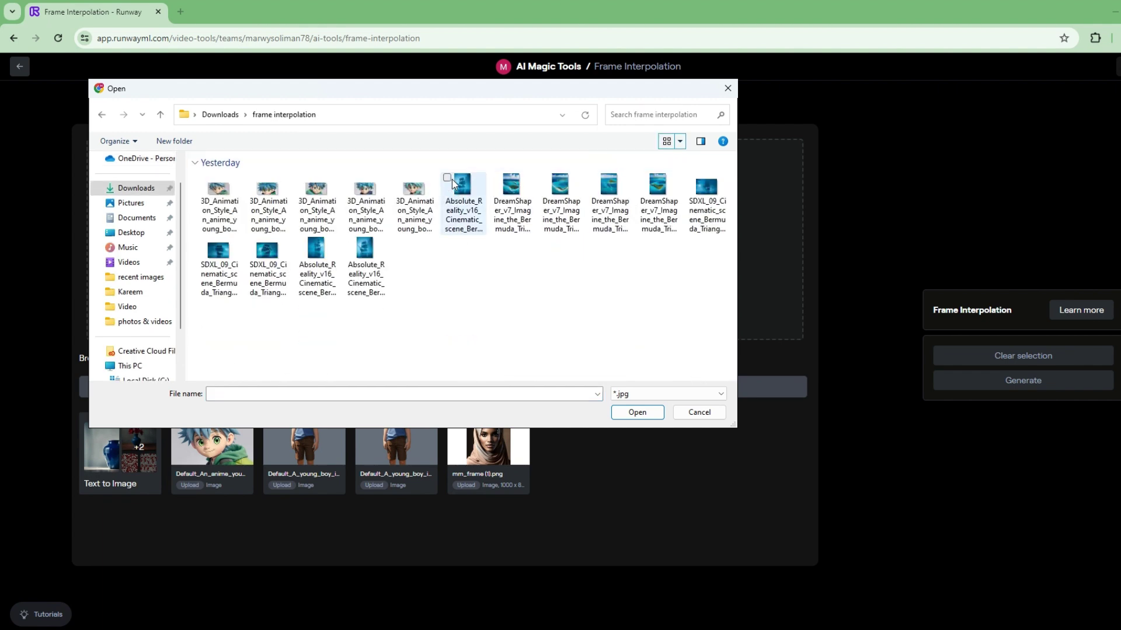
pyautogui.click(448, 178)
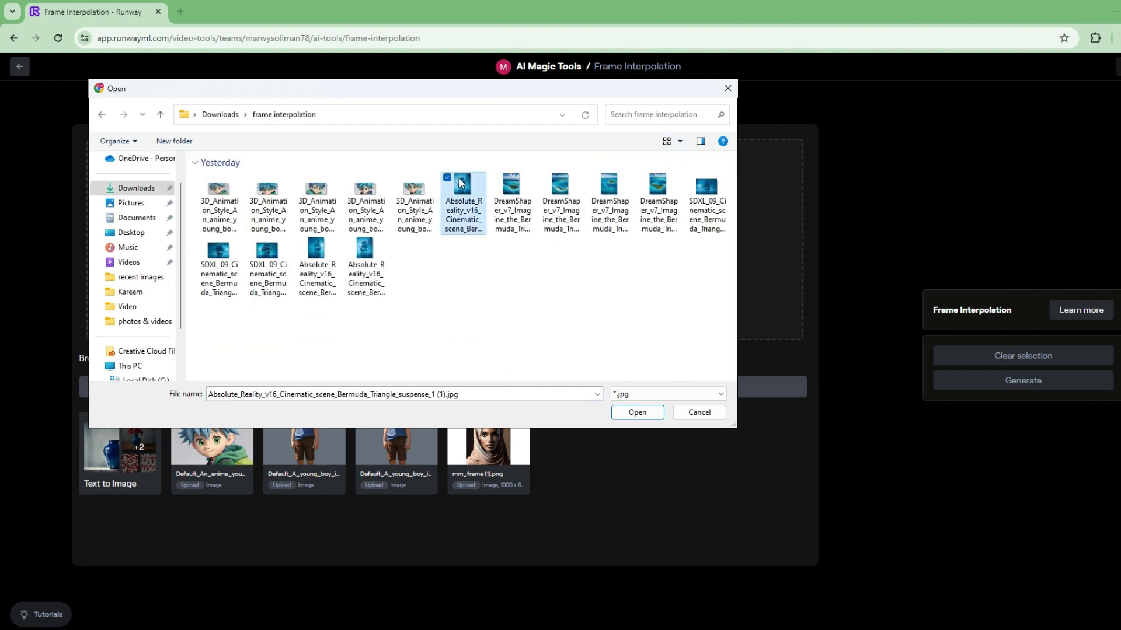
pyautogui.click(496, 178)
pyautogui.click(545, 178)
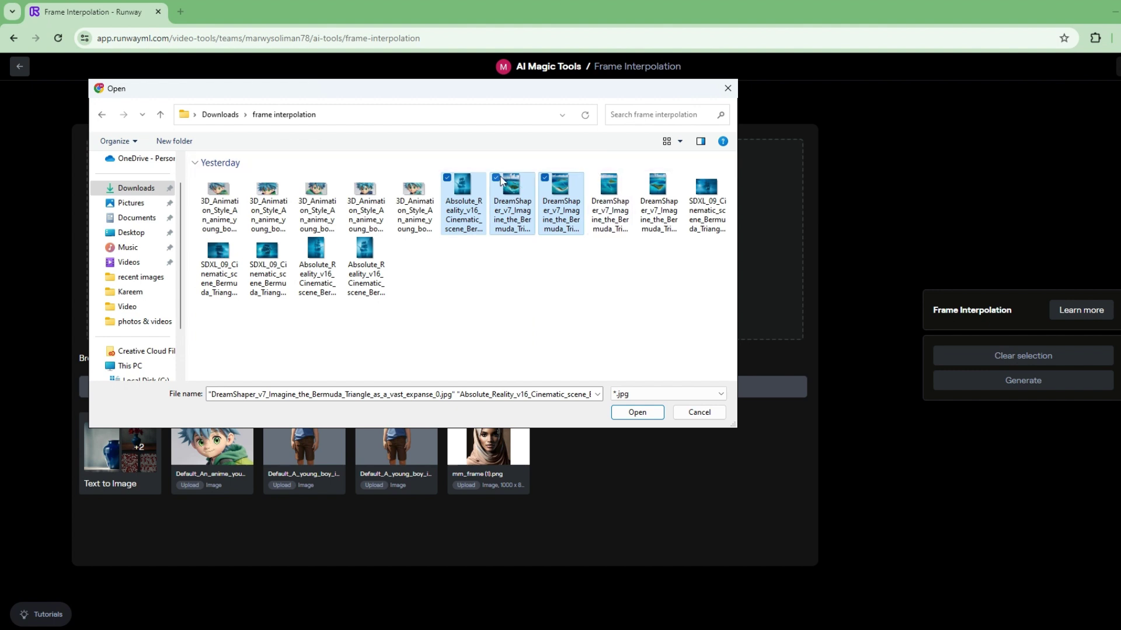
pyautogui.keyDown('ctrl'); pyautogui.click(518, 183); pyautogui.keyUp('ctrl')
pyautogui.keyDown('ctrl'); pyautogui.click(560, 192); pyautogui.keyUp('ctrl')
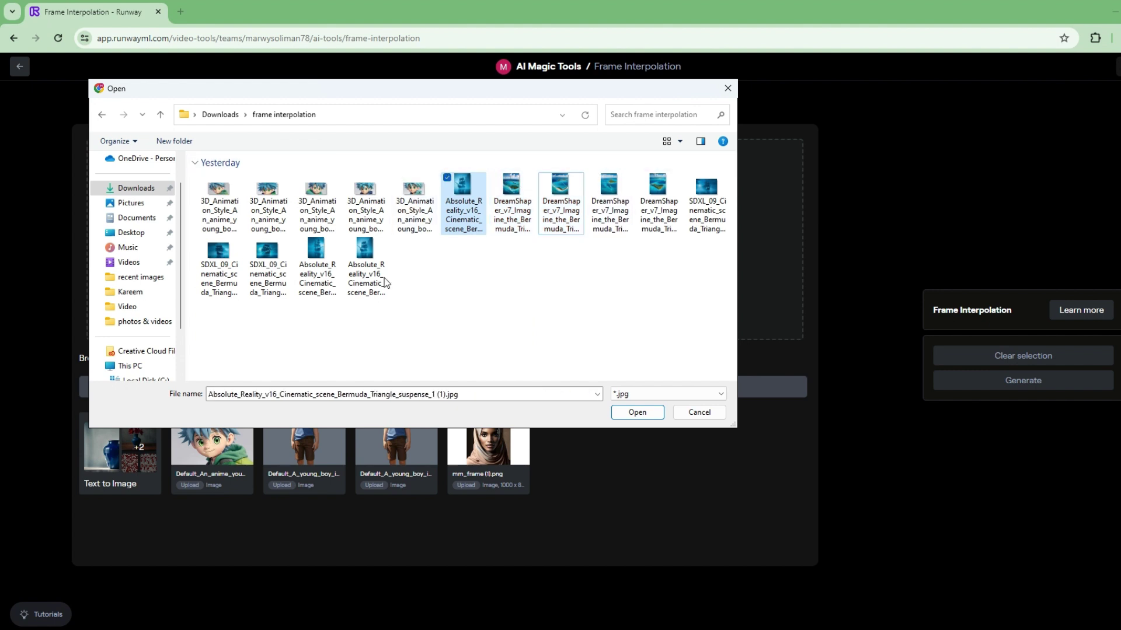
pyautogui.keyDown('ctrl'); pyautogui.click(355, 240); pyautogui.keyUp('ctrl')
pyautogui.click(300, 241)
pyautogui.click(252, 241)
pyautogui.click(203, 241)
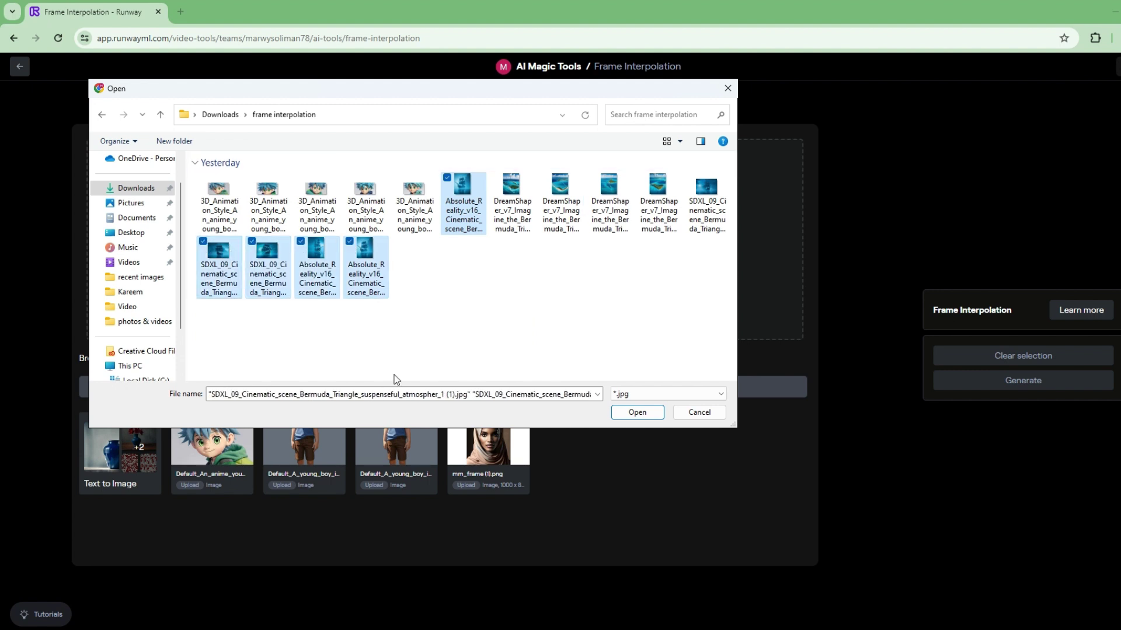
pyautogui.click(691, 178)
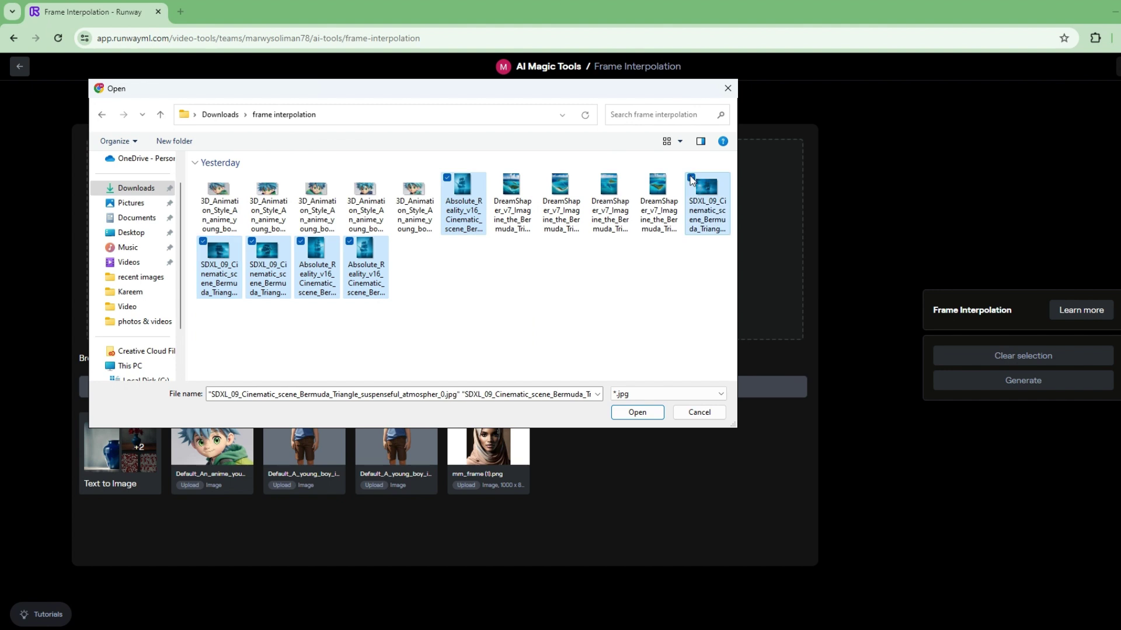
pyautogui.click(636, 412)
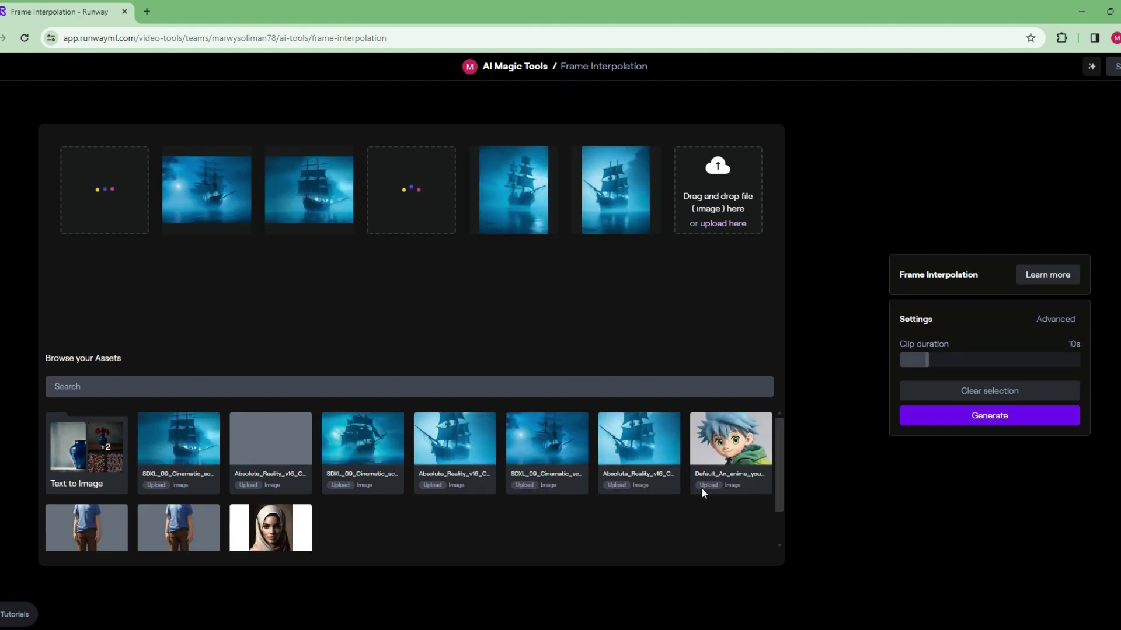
# Set the clip duration to 15 seconds, then generate and play the ship video
pyautogui.moveTo(927, 360); pyautogui.dragTo(951, 361)
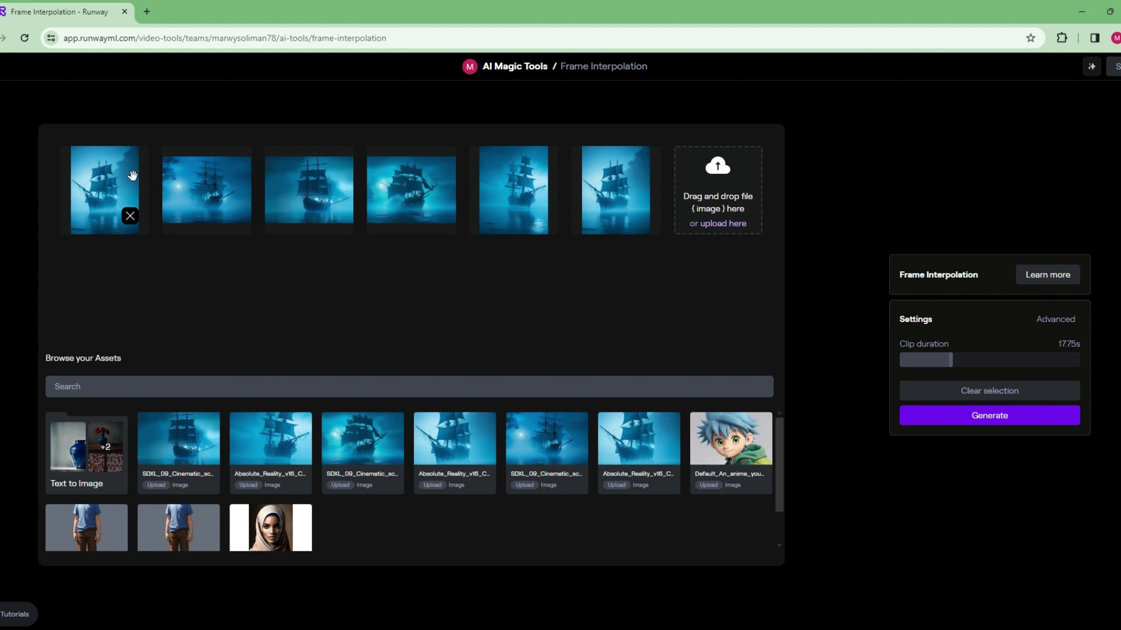
pyautogui.moveTo(950, 360); pyautogui.dragTo(1091, 356)
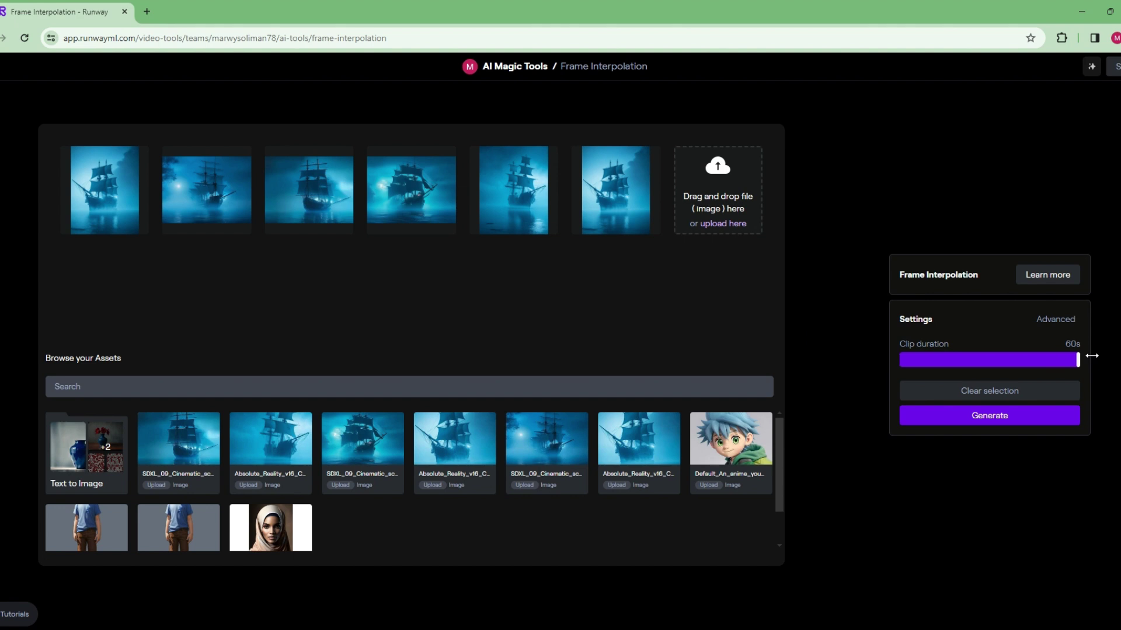
pyautogui.moveTo(1091, 355); pyautogui.dragTo(942, 359)
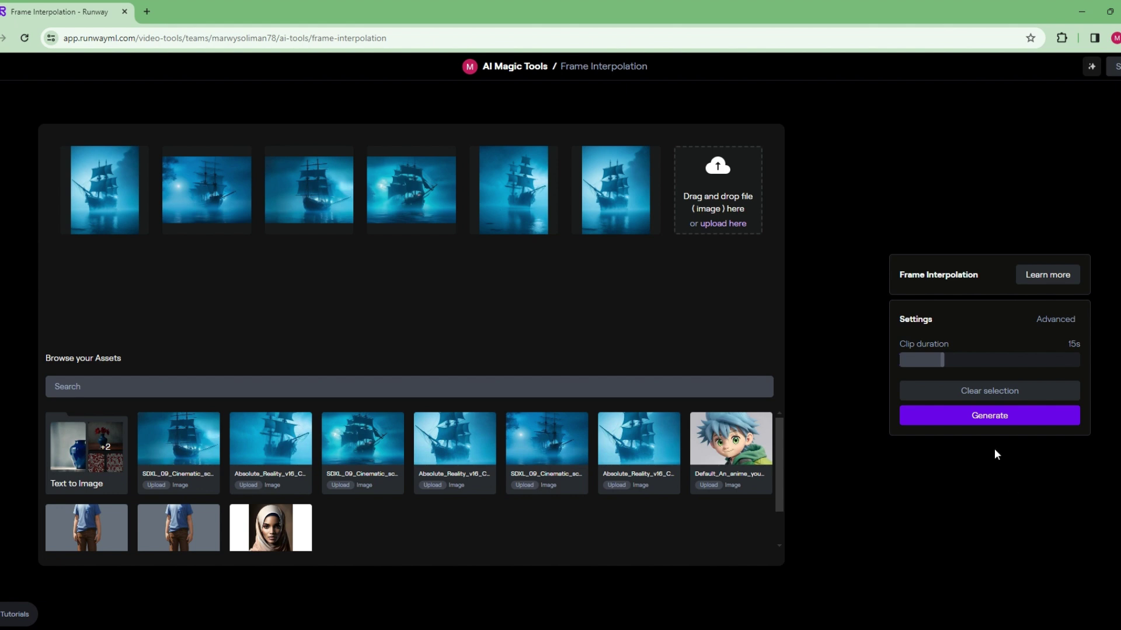
pyautogui.click(991, 421)
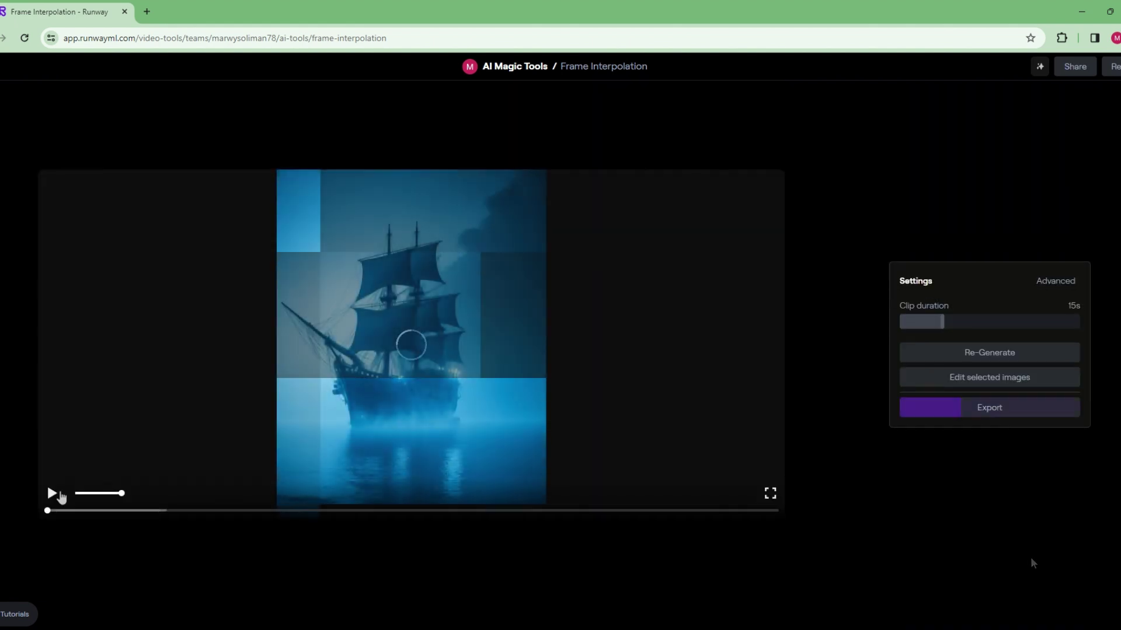
pyautogui.click(52, 494)
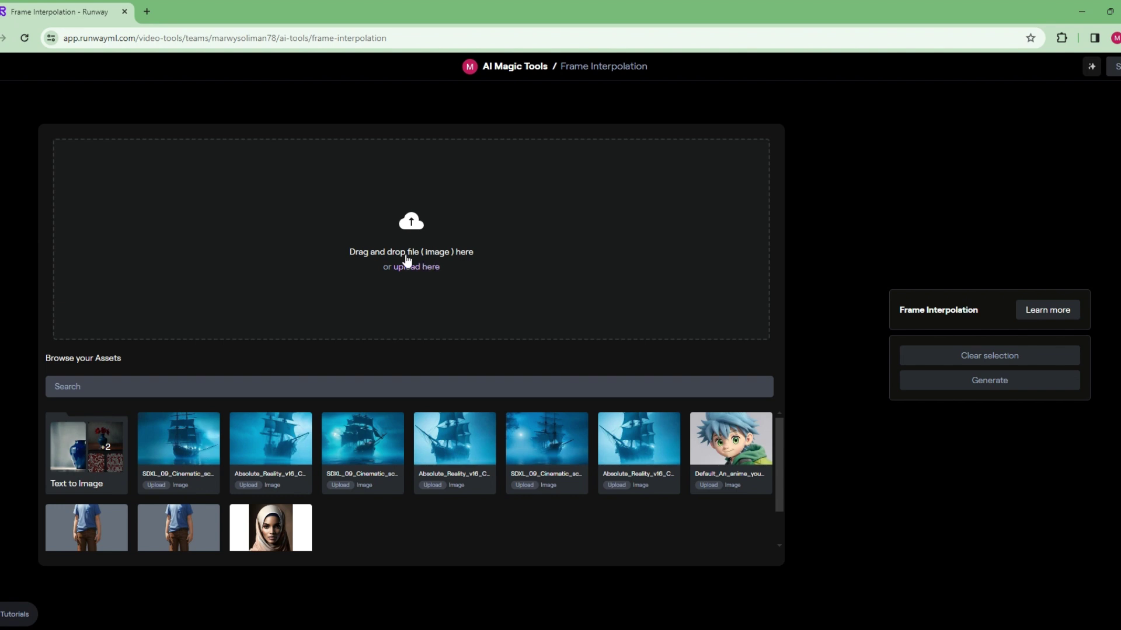
# Upload the five 3D_Animation_Style anime boy images from the frame interpolation folder
pyautogui.click(411, 251)
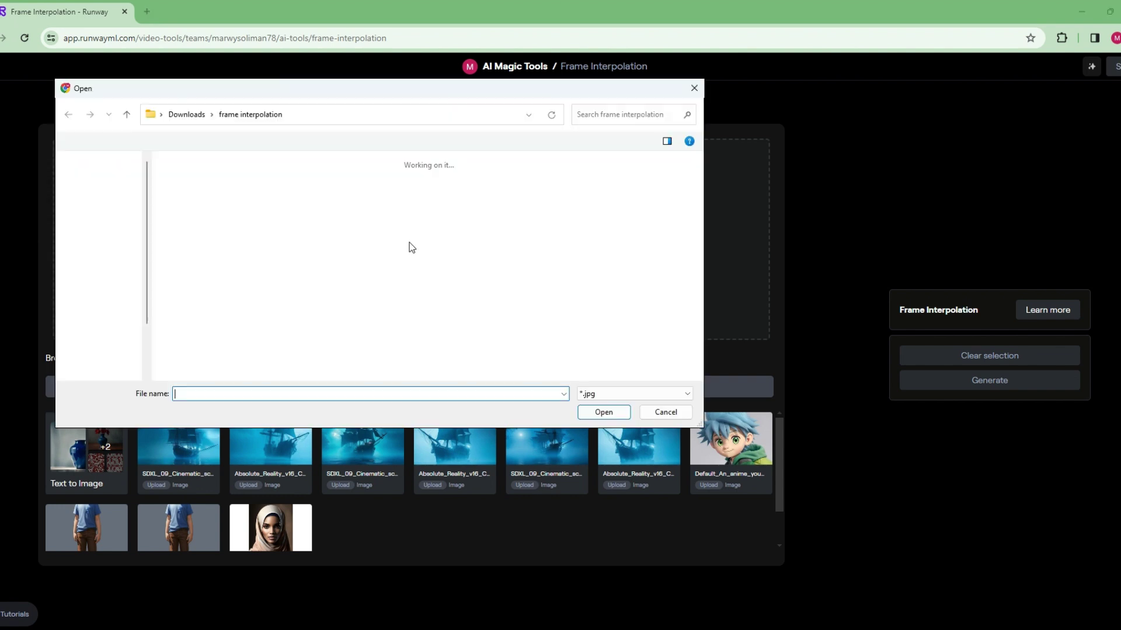
pyautogui.click(169, 177)
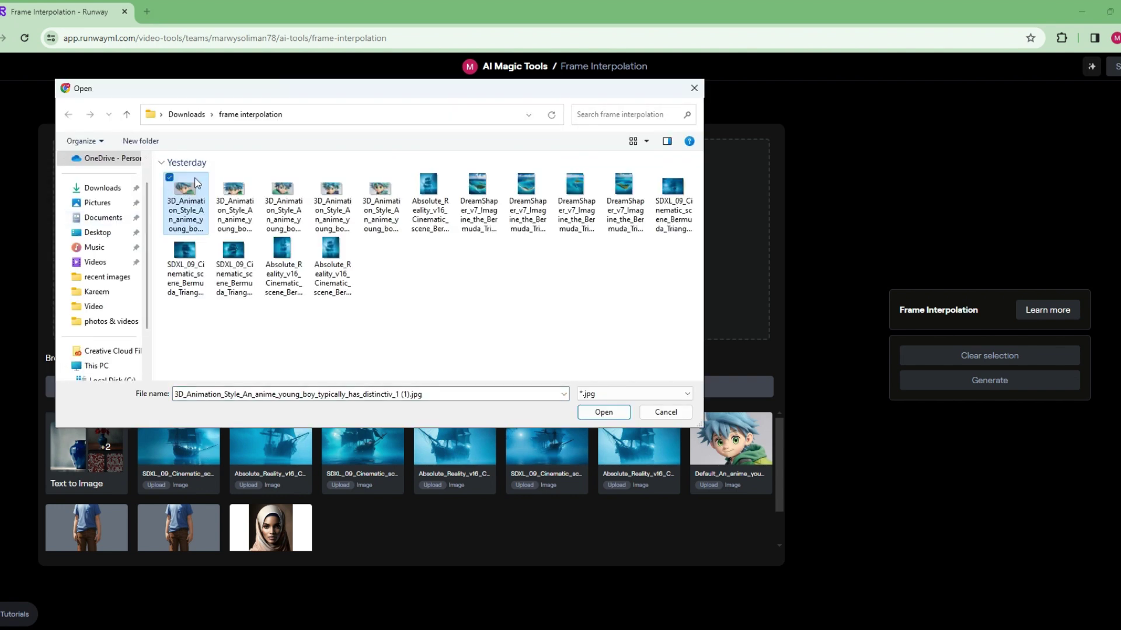
pyautogui.click(218, 177)
pyautogui.click(267, 177)
pyautogui.click(316, 178)
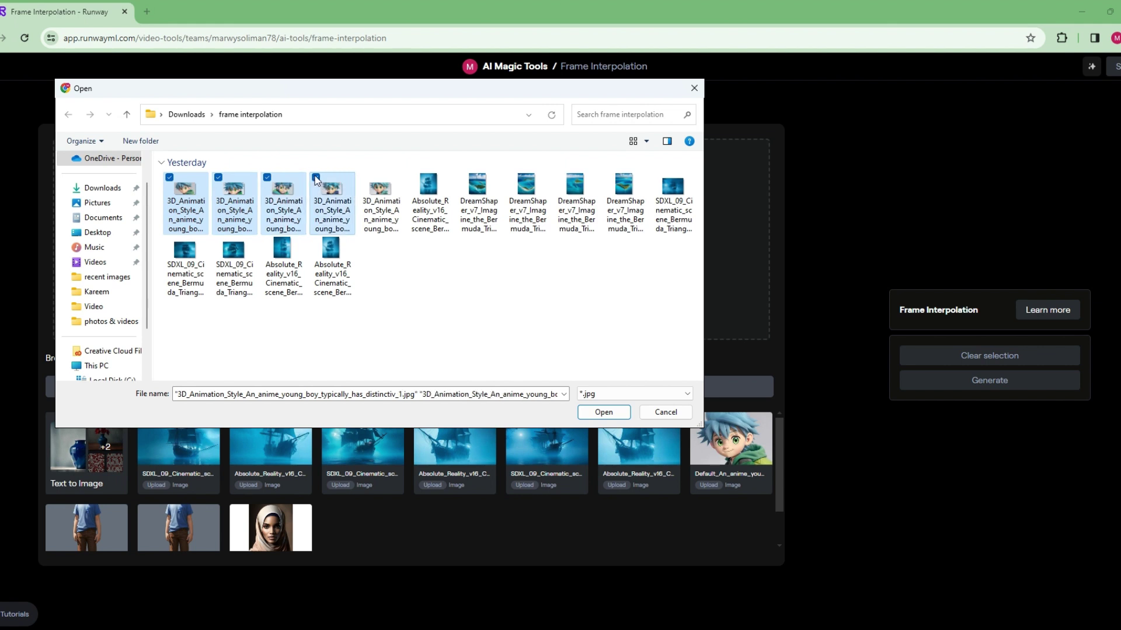
pyautogui.click(364, 177)
pyautogui.click(603, 412)
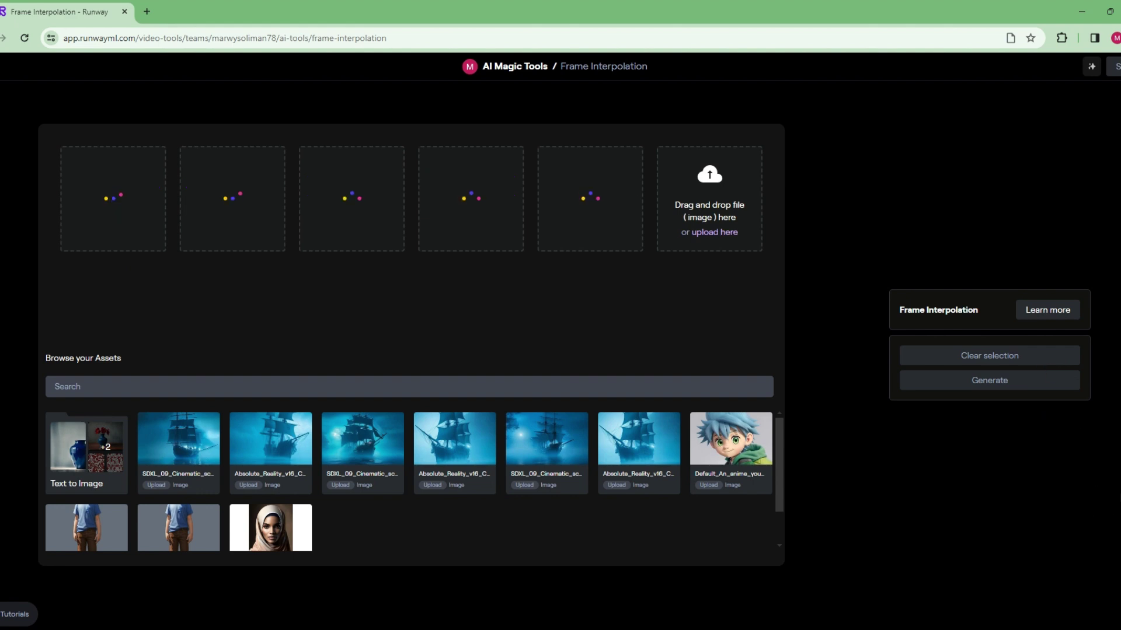
# Set the clip duration to 4.75 seconds, then generate and play the anime boy video
pyautogui.moveTo(931, 360); pyautogui.dragTo(916, 363)
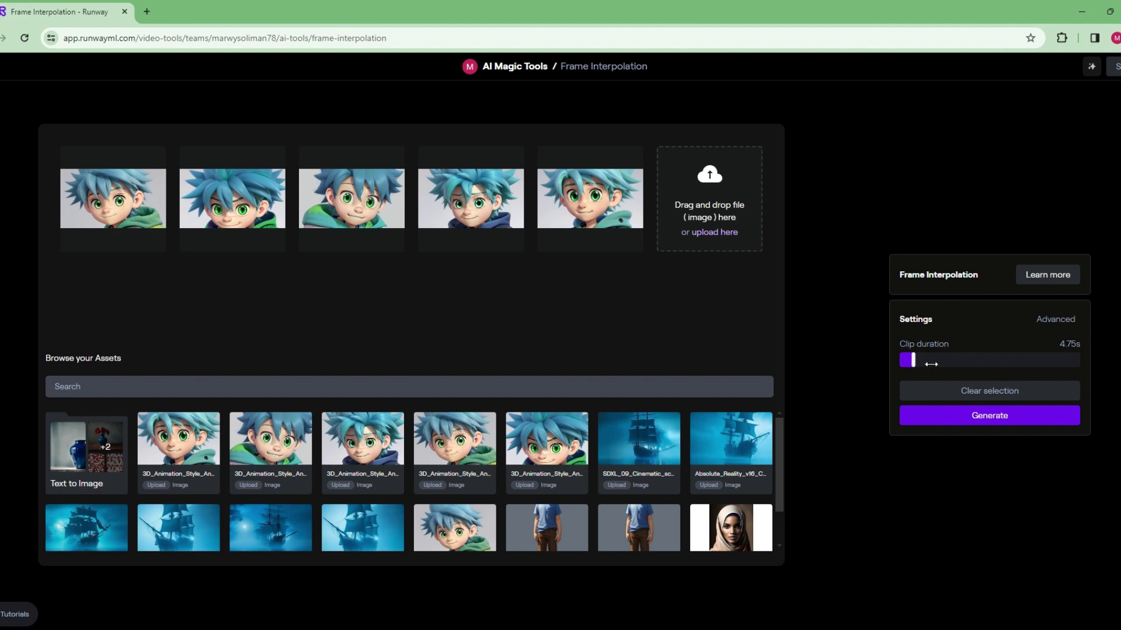
pyautogui.click(980, 419)
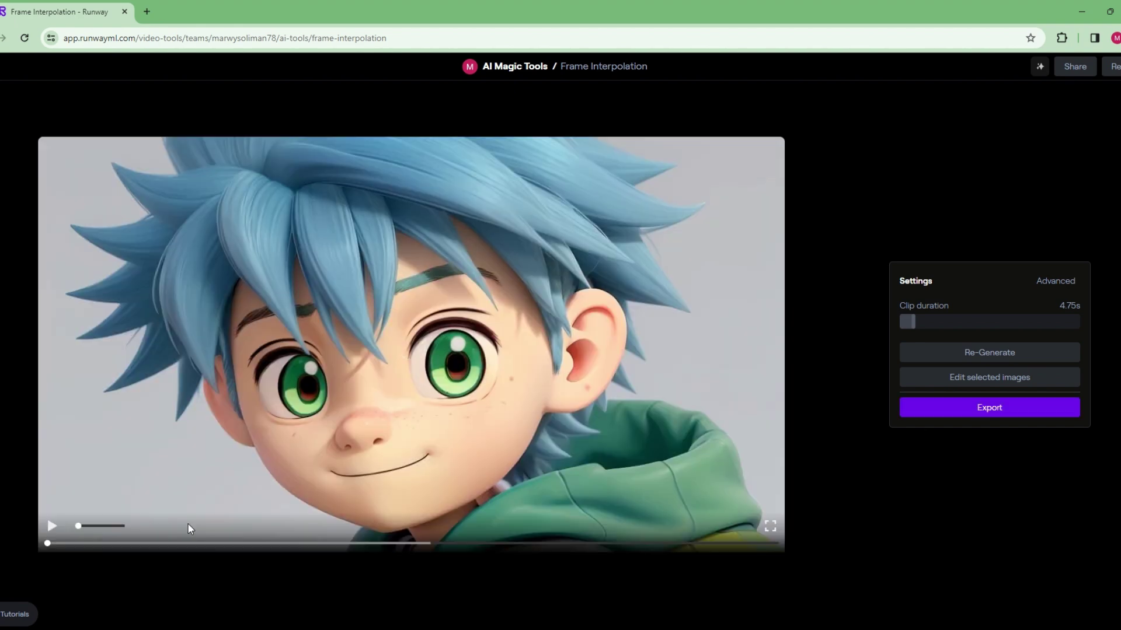
pyautogui.click(52, 529)
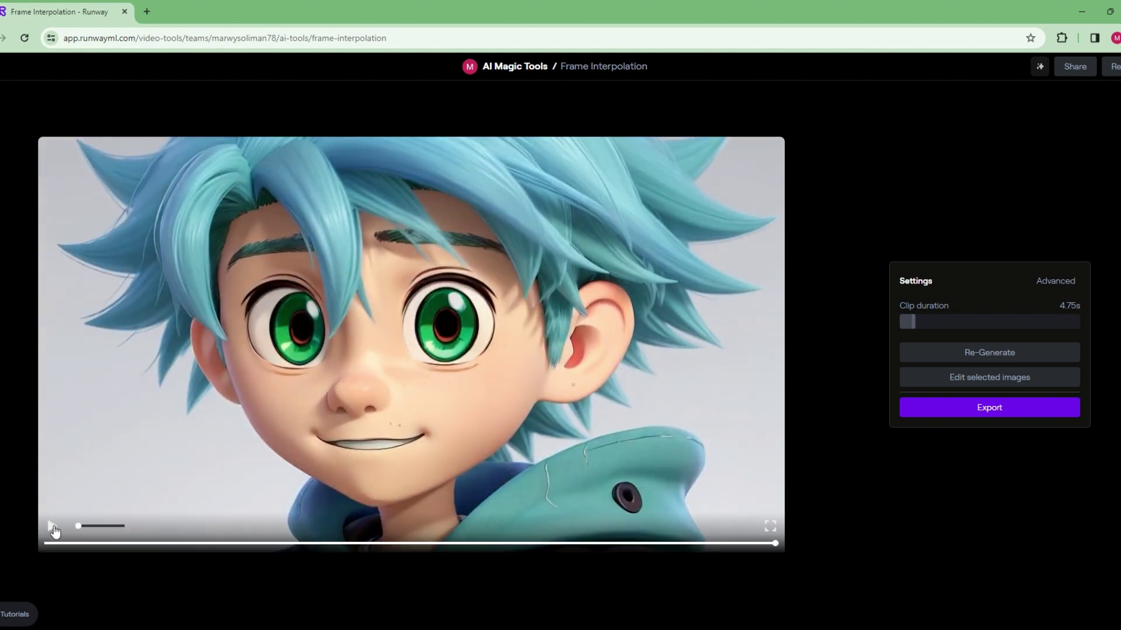
# Re-generate the anime boy video with a clip duration of 2.5 seconds and play it
pyautogui.moveTo(909, 321); pyautogui.dragTo(906, 321)
pyautogui.click(994, 354)
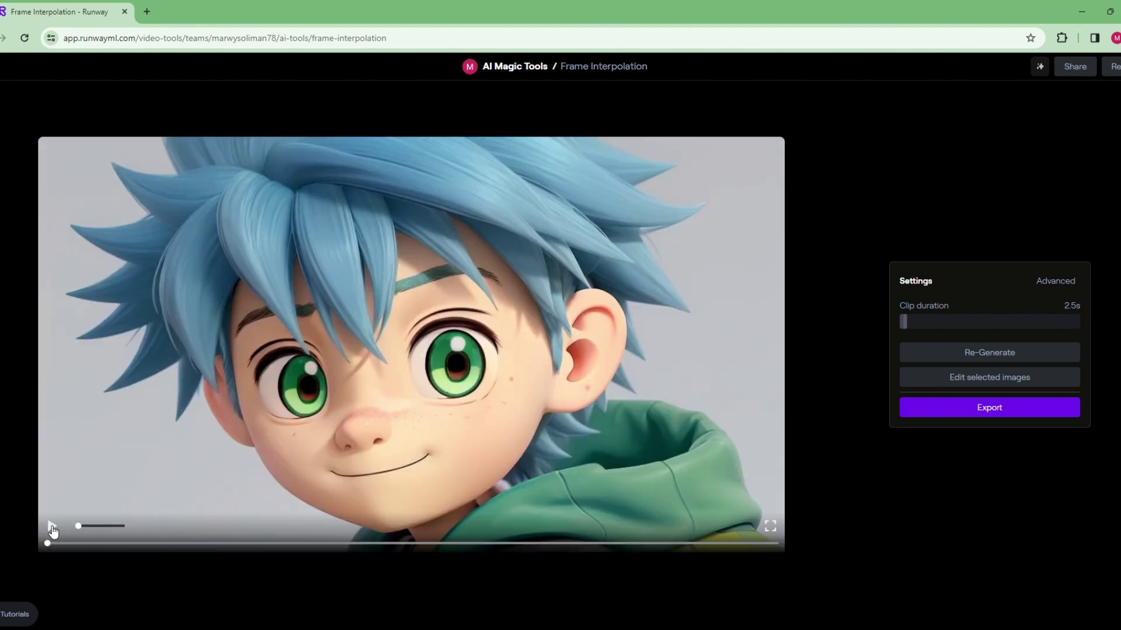
pyautogui.click(52, 529)
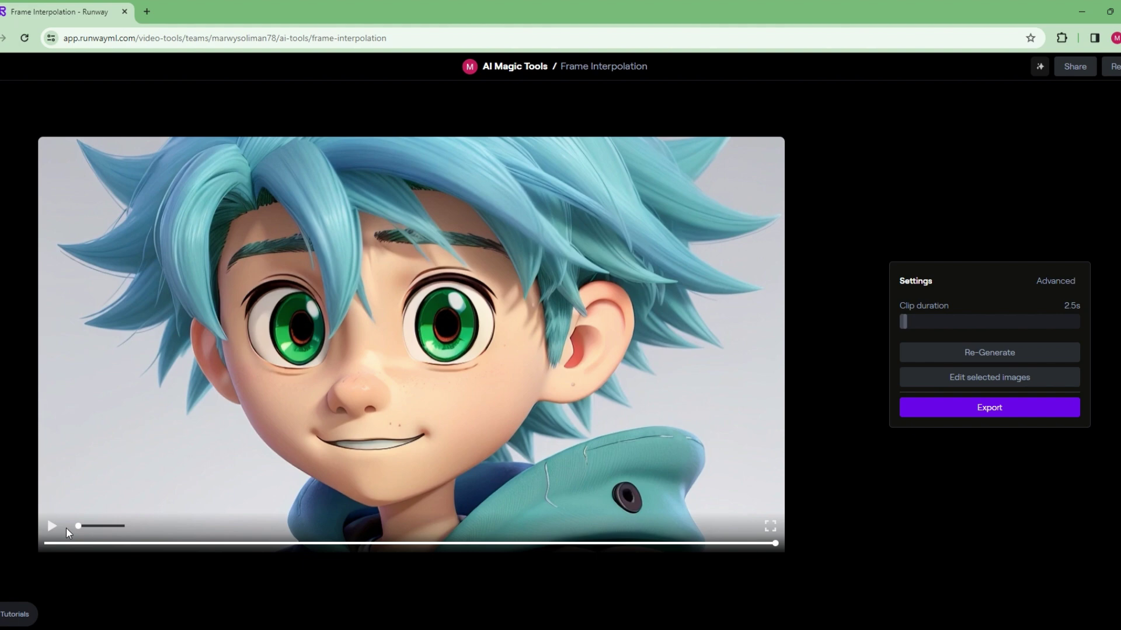
# Re-generate the anime boy video with a clip duration of 39 seconds and play it with the volume raised to maximum
pyautogui.press('Left')
pyautogui.moveTo(903, 322); pyautogui.dragTo(1044, 338)
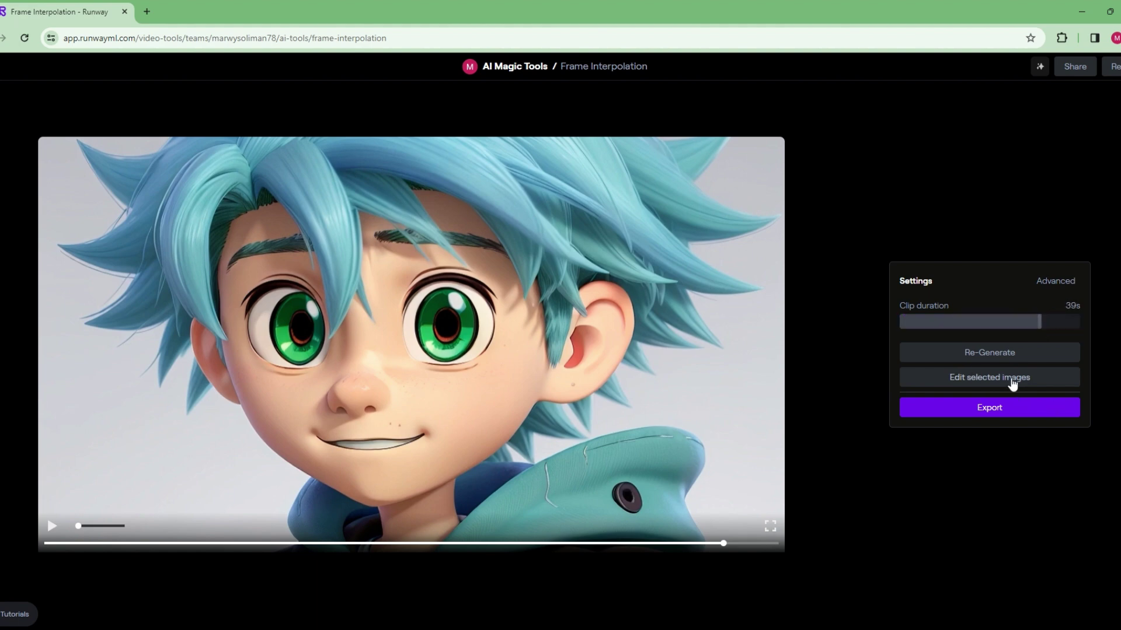
pyautogui.click(999, 357)
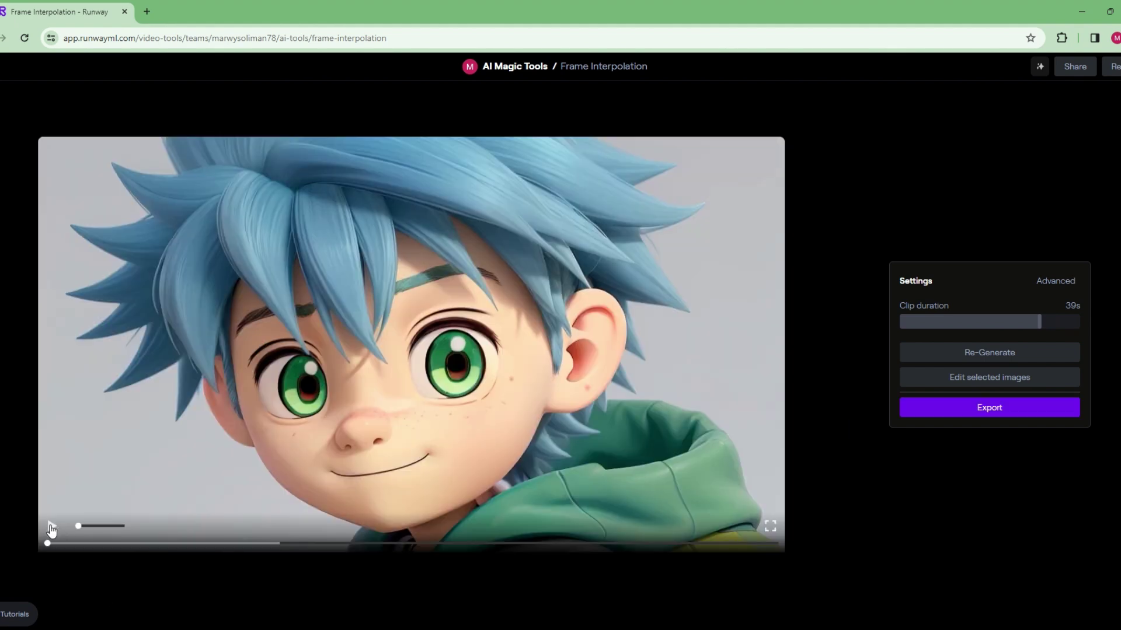
pyautogui.click(50, 527)
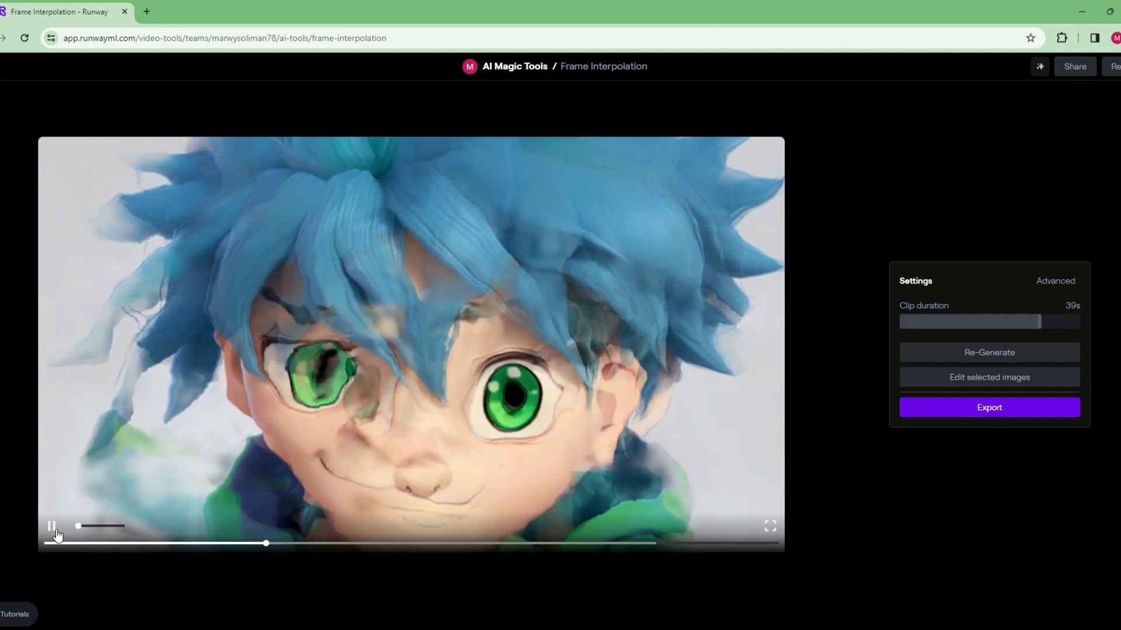
pyautogui.click(56, 532)
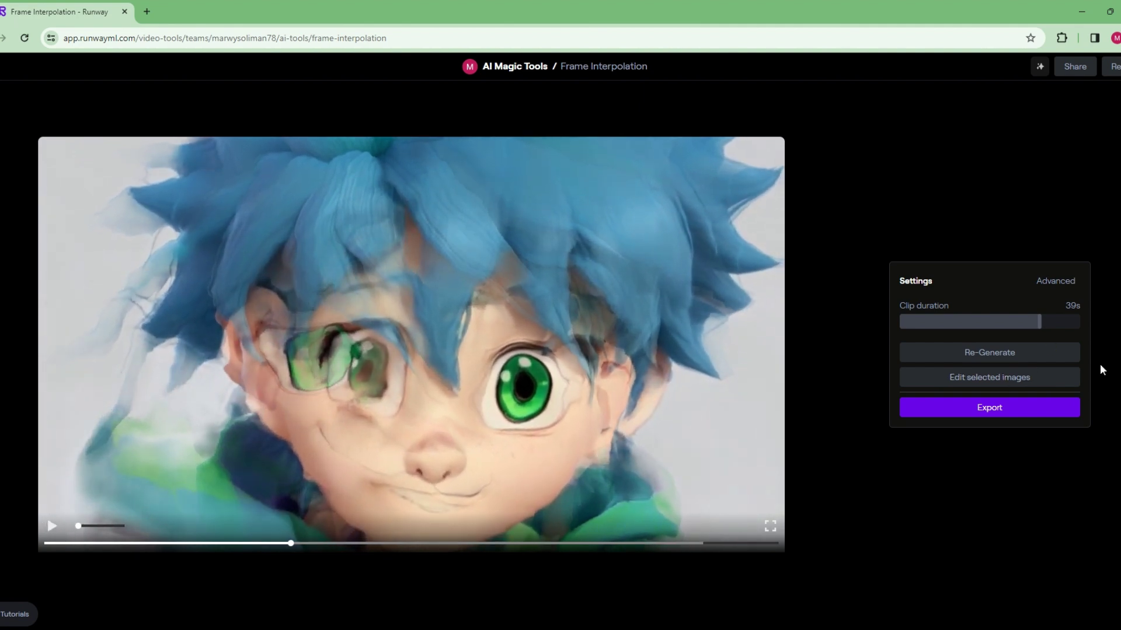
pyautogui.moveTo(81, 527); pyautogui.dragTo(122, 526)
pyautogui.click(53, 528)
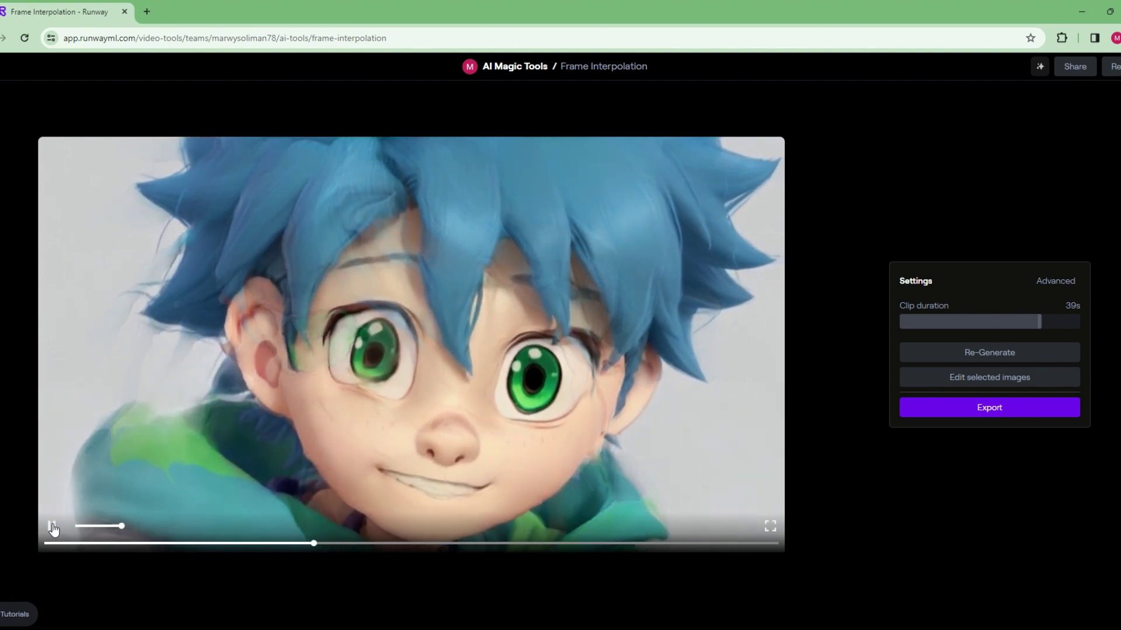
# Reload the Frame Interpolation page and upload the four DreamShaper_v7 Bermuda Triangle images from the frame interpolation folder
pyautogui.press('F5')
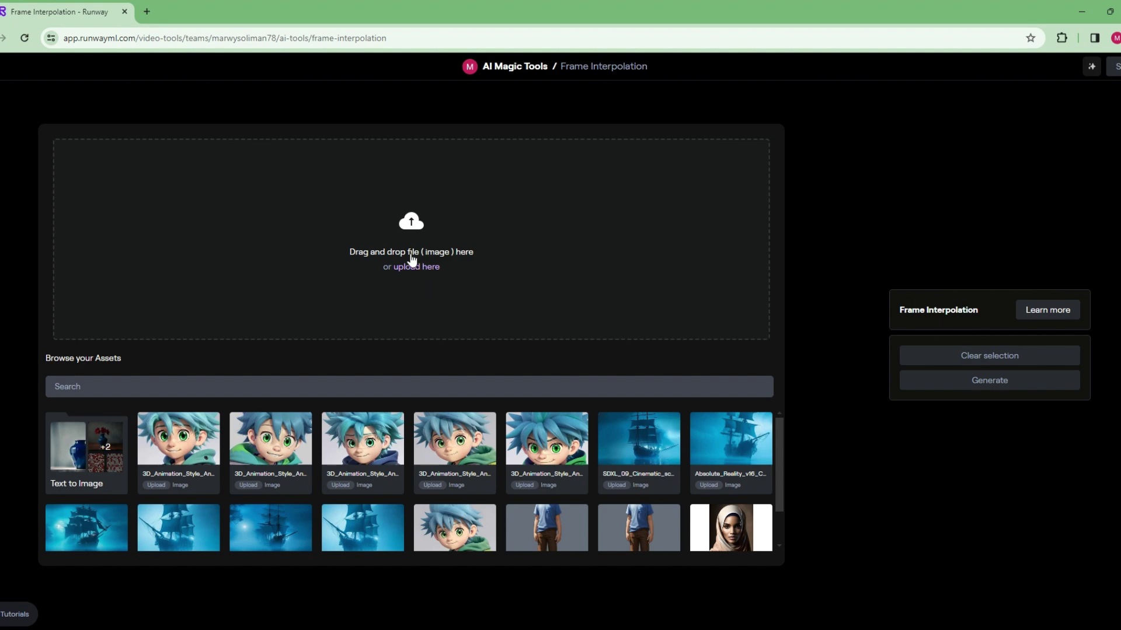
pyautogui.click(420, 268)
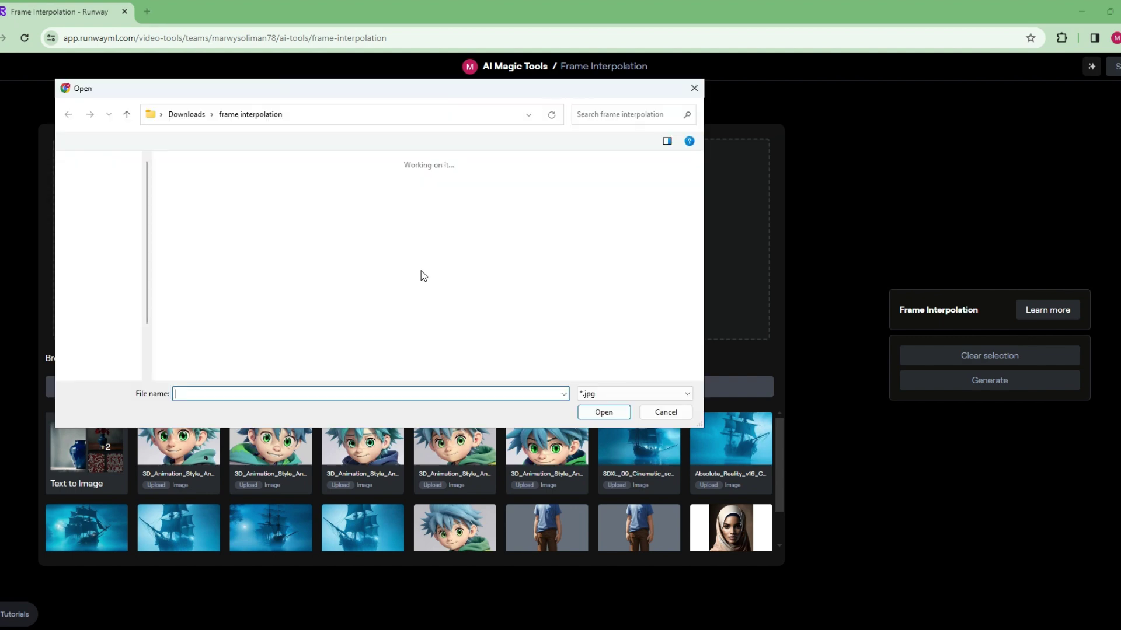
pyautogui.scroll(10, 401, 183)
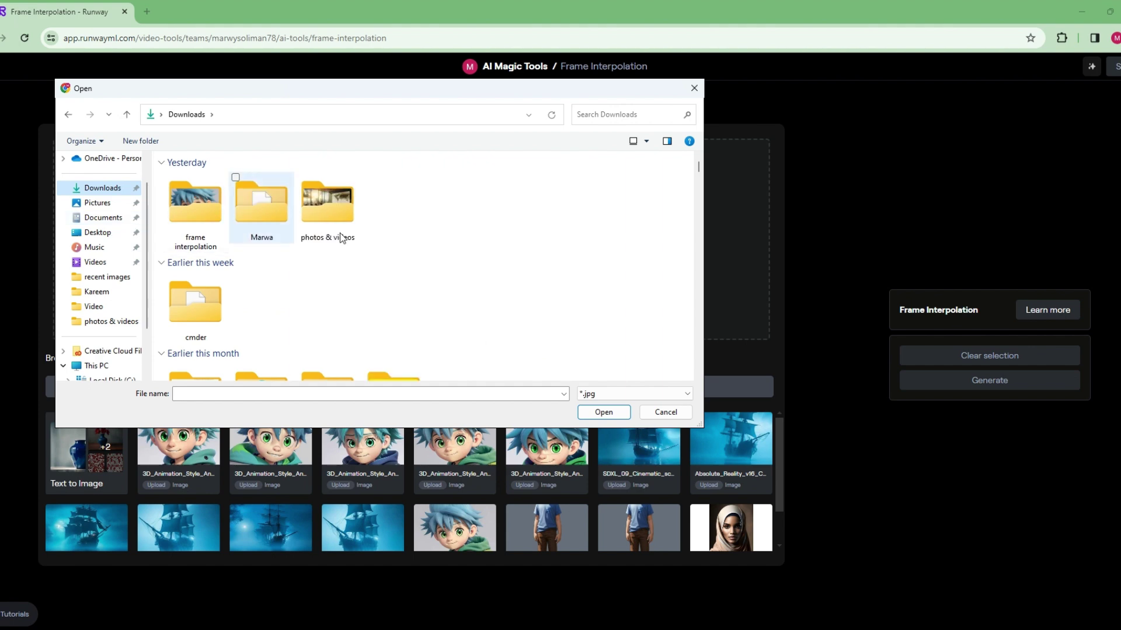
pyautogui.click(209, 226)
pyautogui.doubleClick(209, 226)
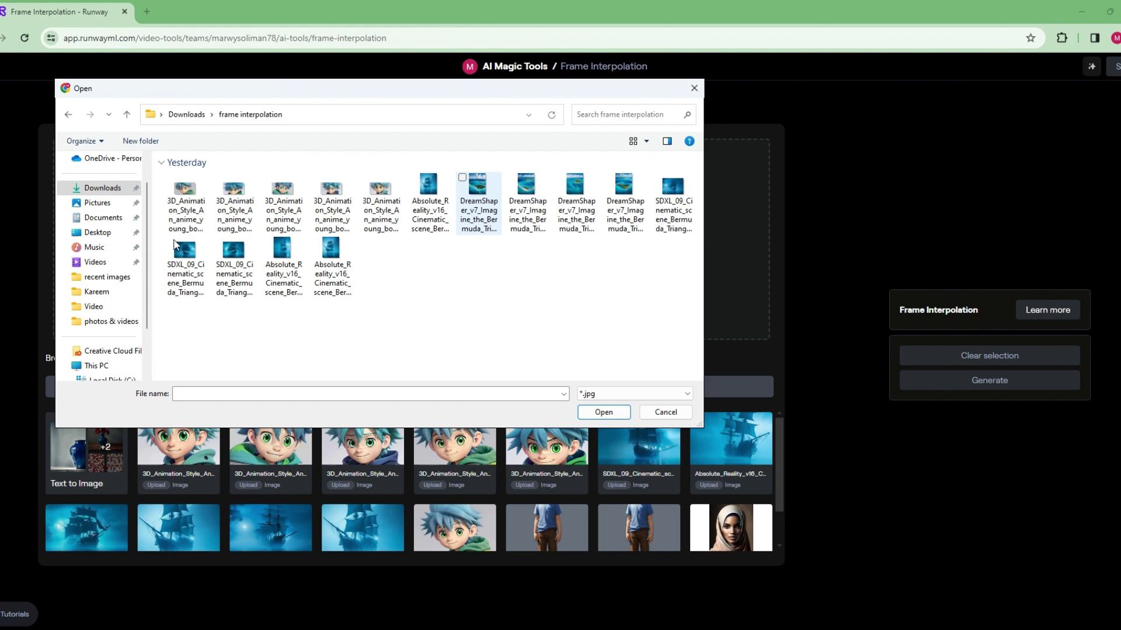
pyautogui.click(617, 179)
pyautogui.click(561, 178)
pyautogui.click(512, 179)
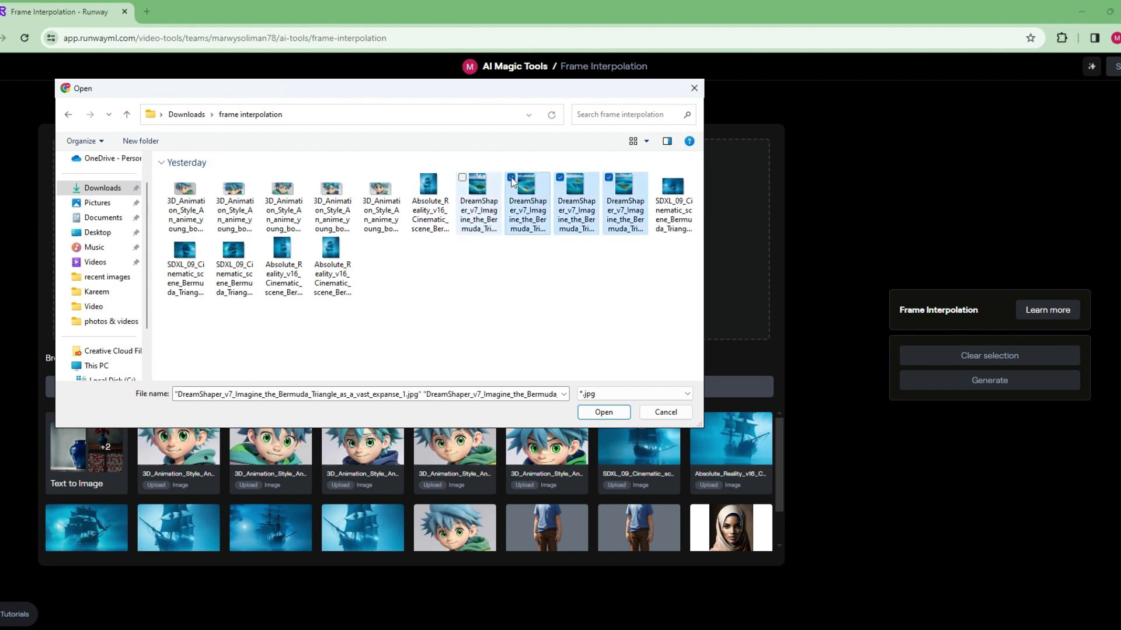
pyautogui.click(464, 179)
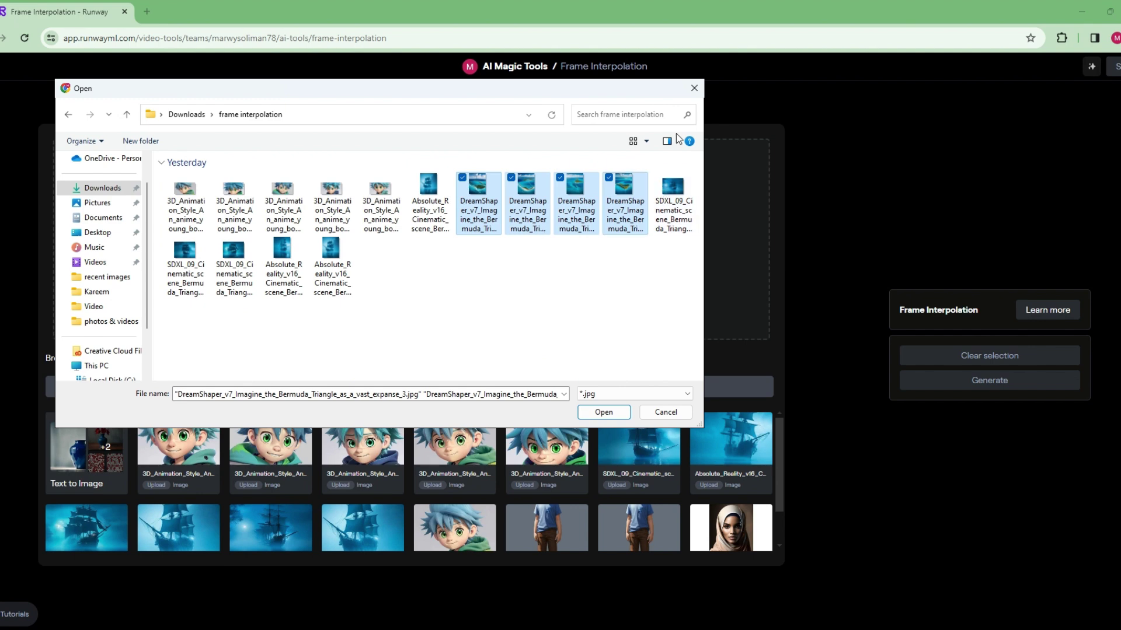
pyautogui.click(606, 412)
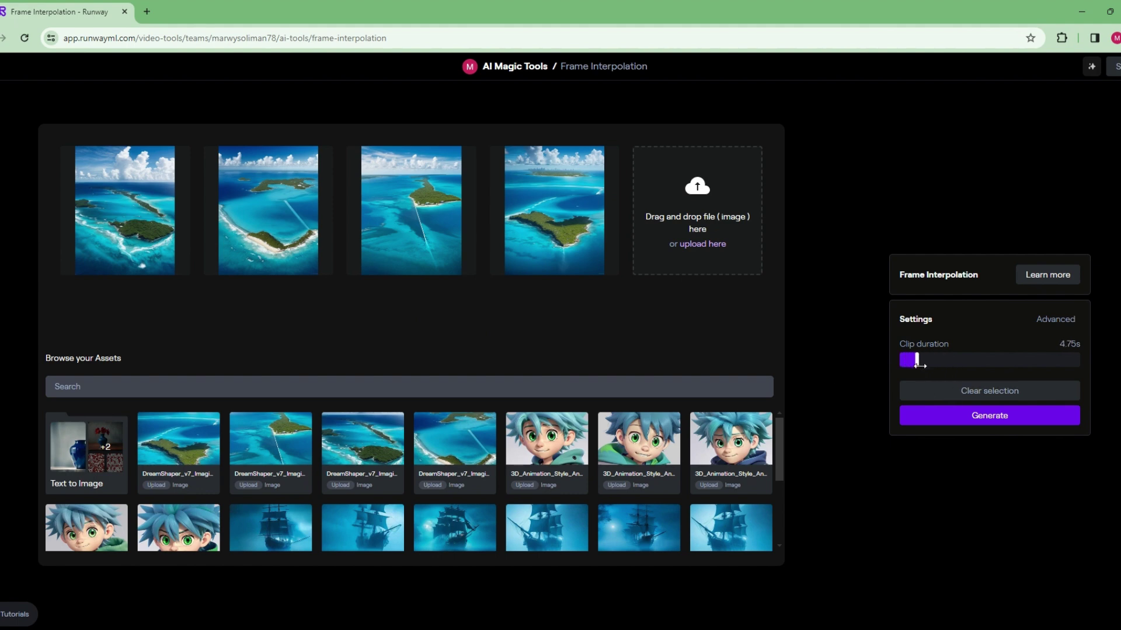
# Generate the video from the four island images with a clip duration of 4.75 seconds and play it back
pyautogui.click(967, 424)
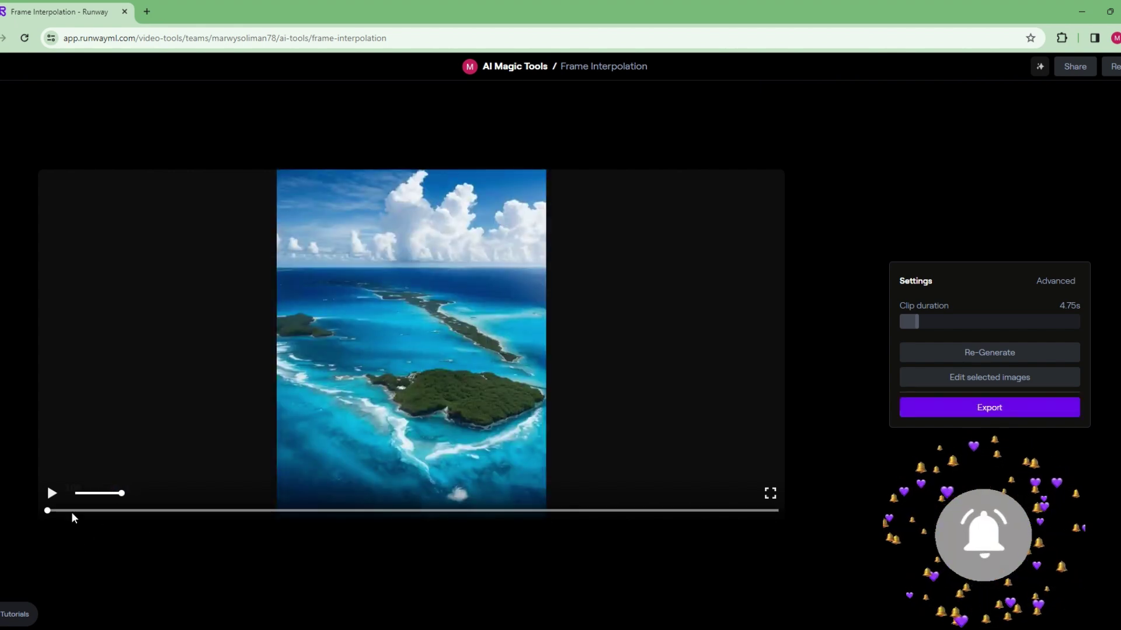
pyautogui.click(50, 492)
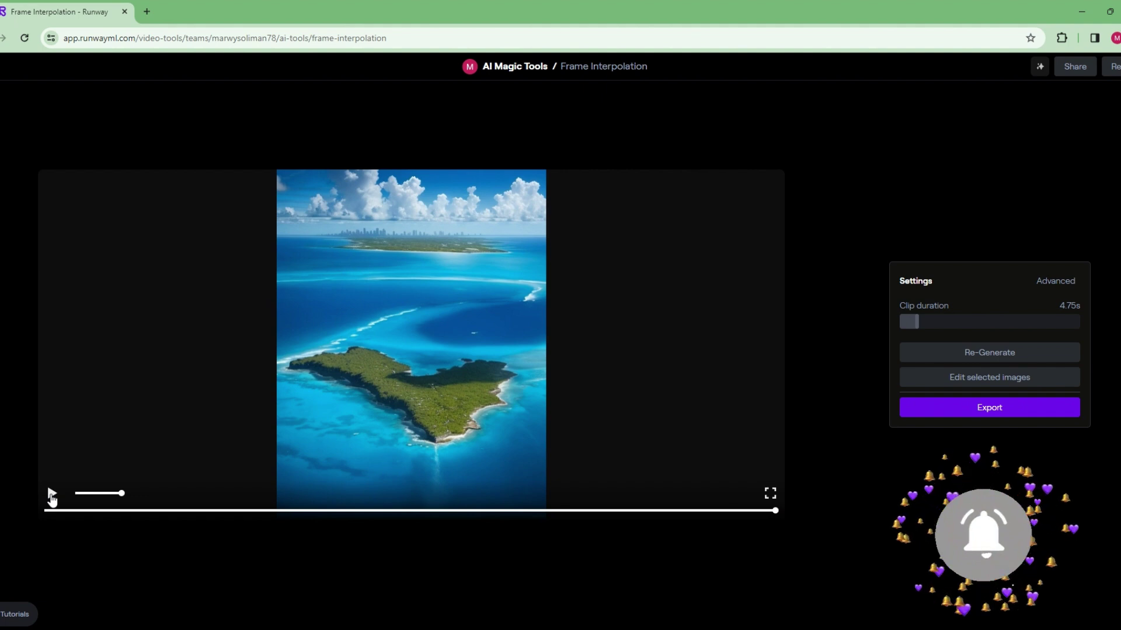
pyautogui.click(52, 495)
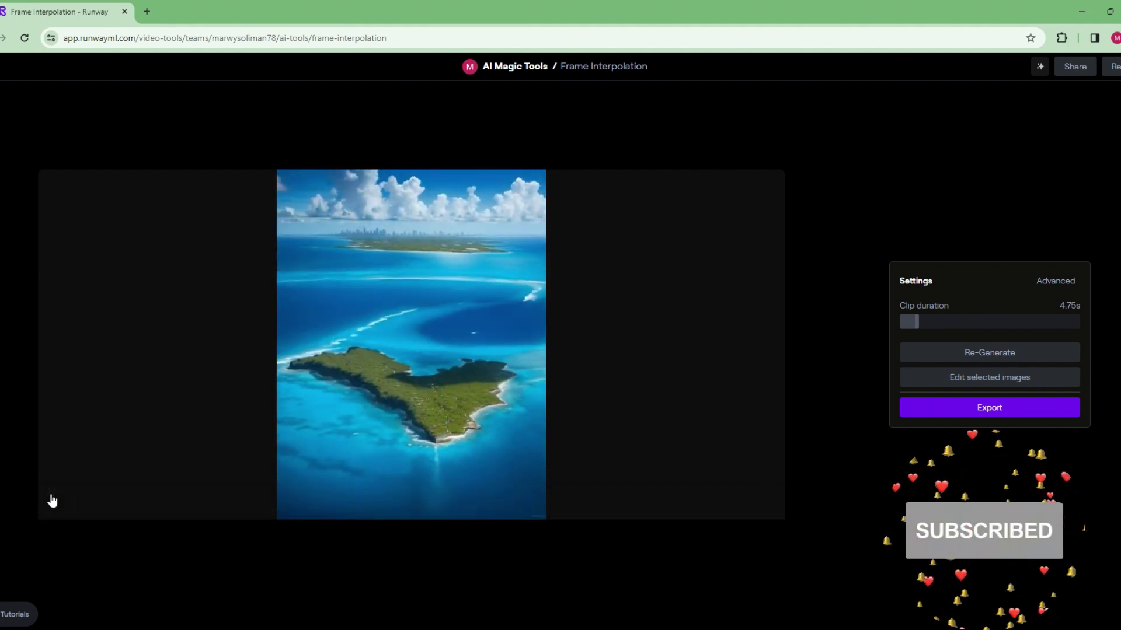
pyautogui.click(53, 496)
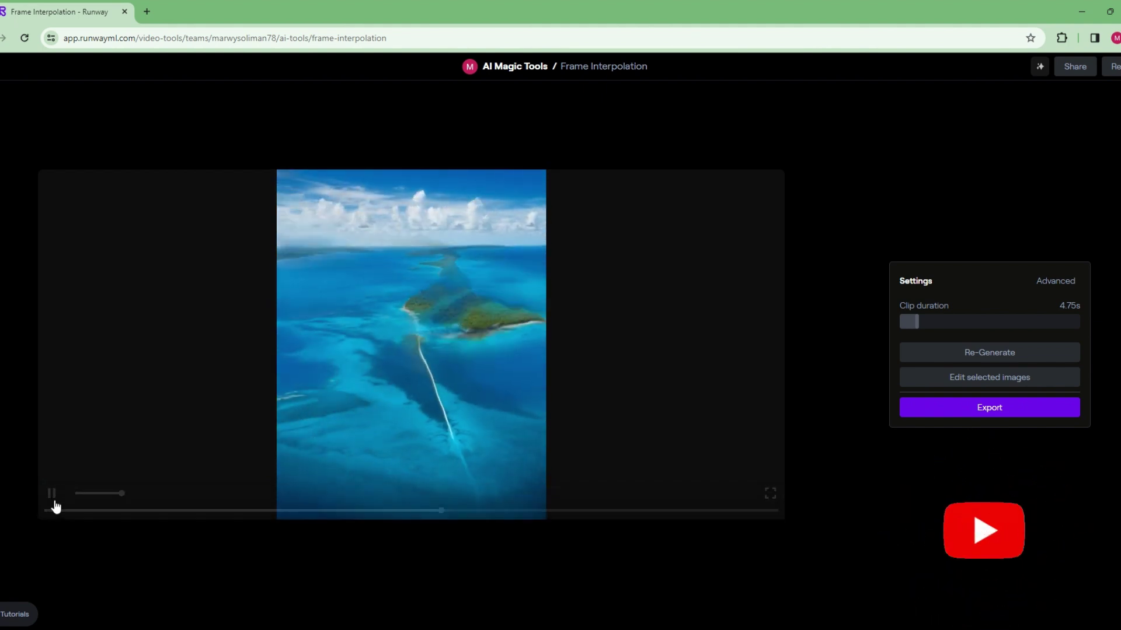
pyautogui.click(52, 495)
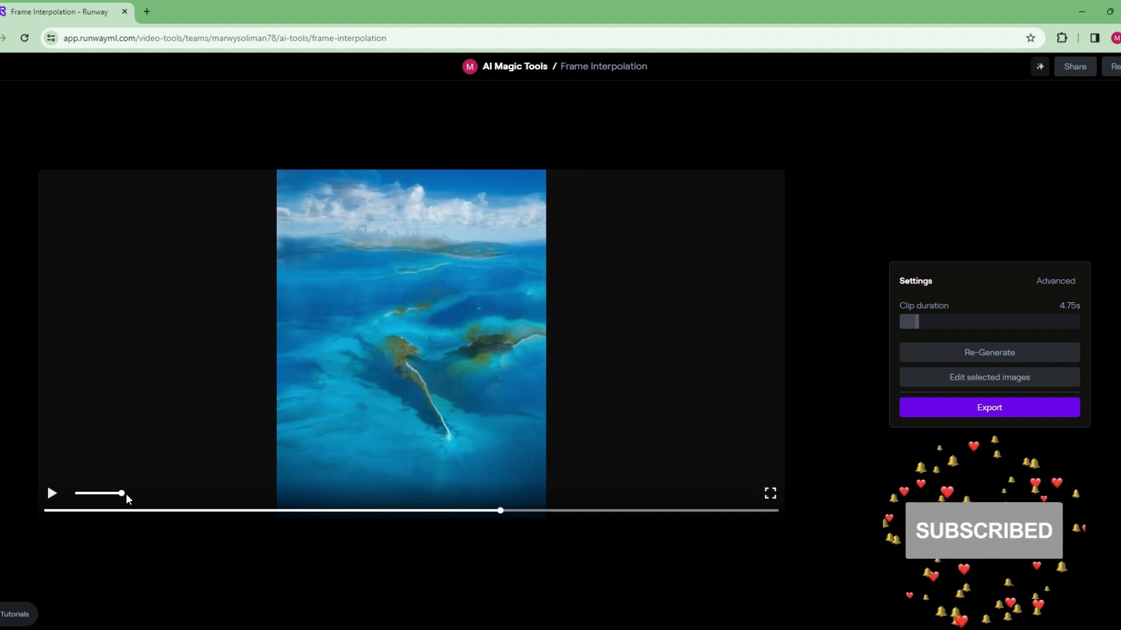
# Lower the playback volume of the island video slightly and resume playing it
pyautogui.click(113, 493)
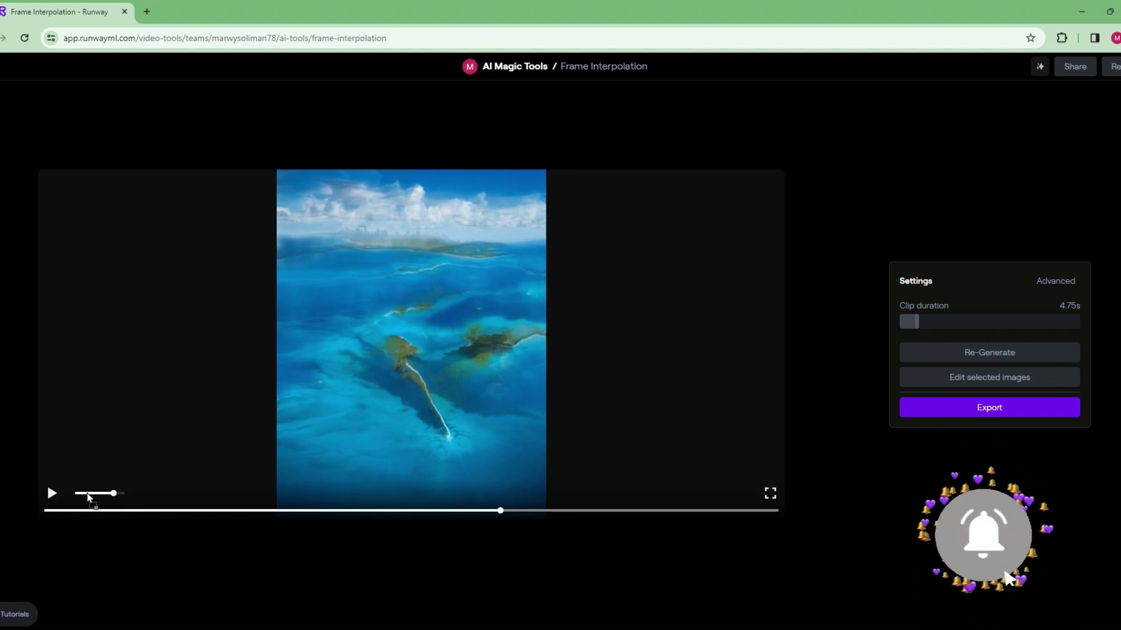
pyautogui.moveTo(112, 493)
pyautogui.mouseDown()
pyautogui.moveTo(93, 493)
pyautogui.moveTo(109, 494)
pyautogui.mouseUp()
pyautogui.click(53, 494)
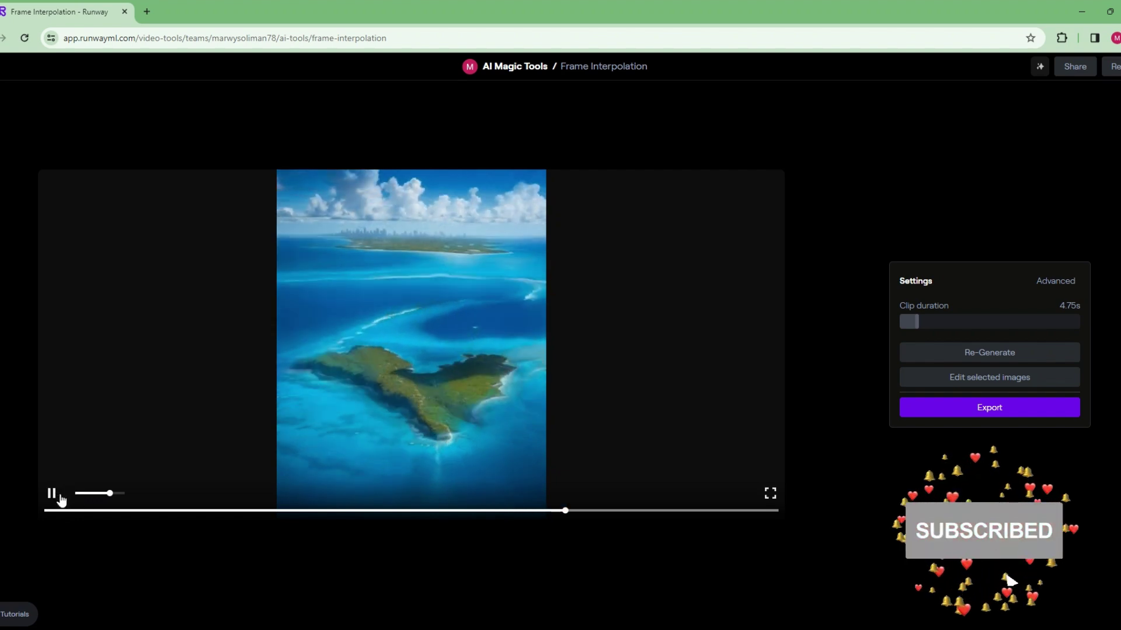
# Return to the selected island images, then leave Frame Interpolation for the dashboard
pyautogui.click(1005, 387)
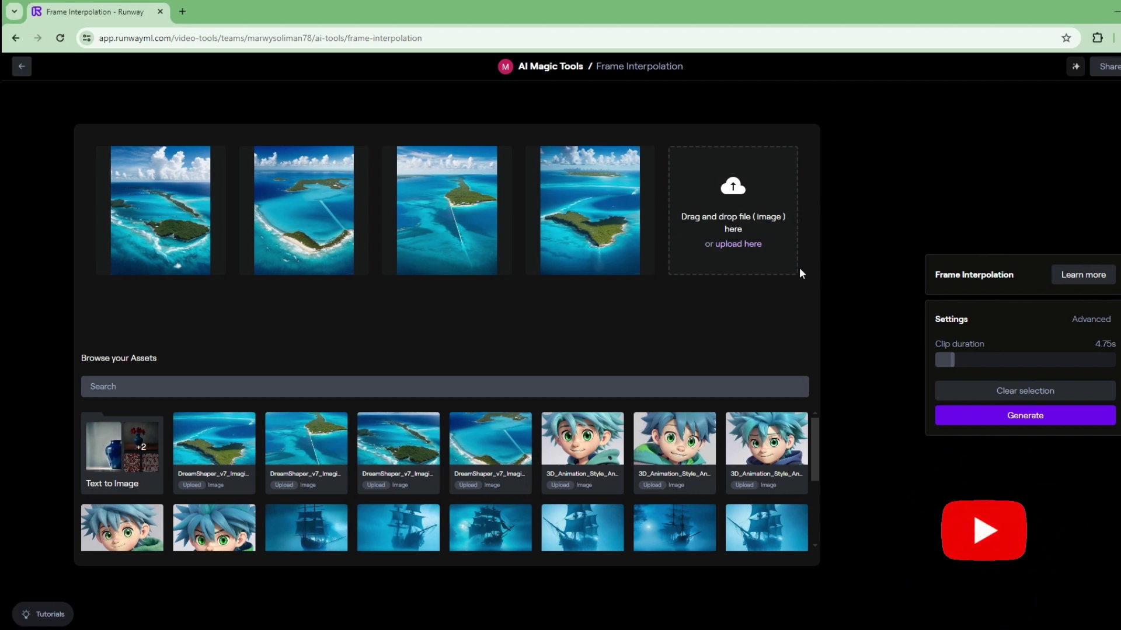
pyautogui.moveTo(476, 197)
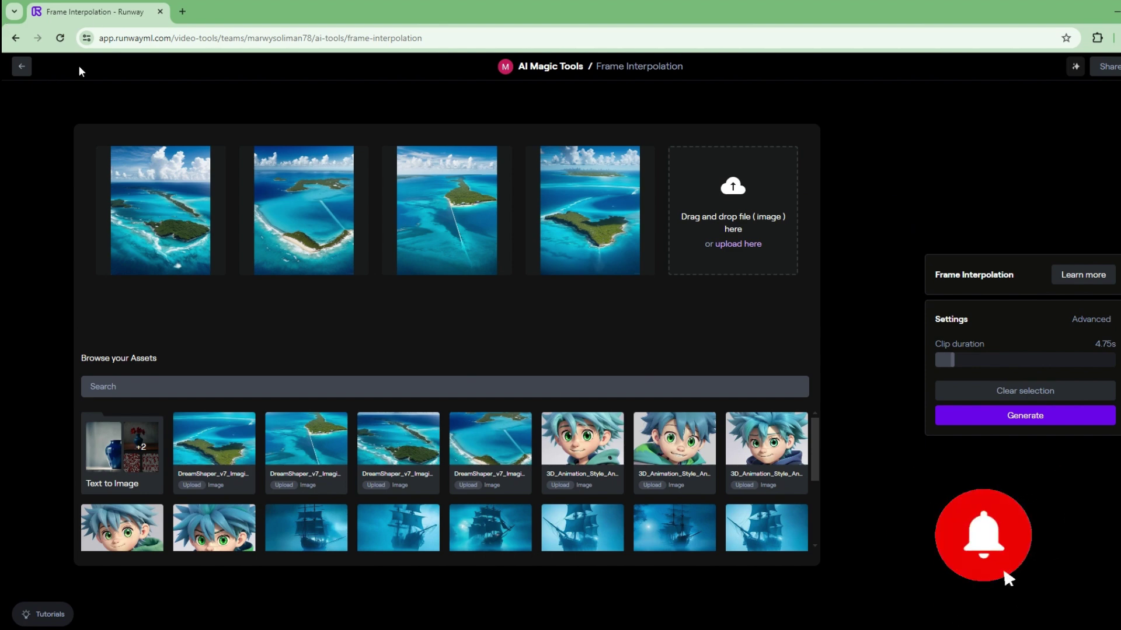
pyautogui.click(20, 68)
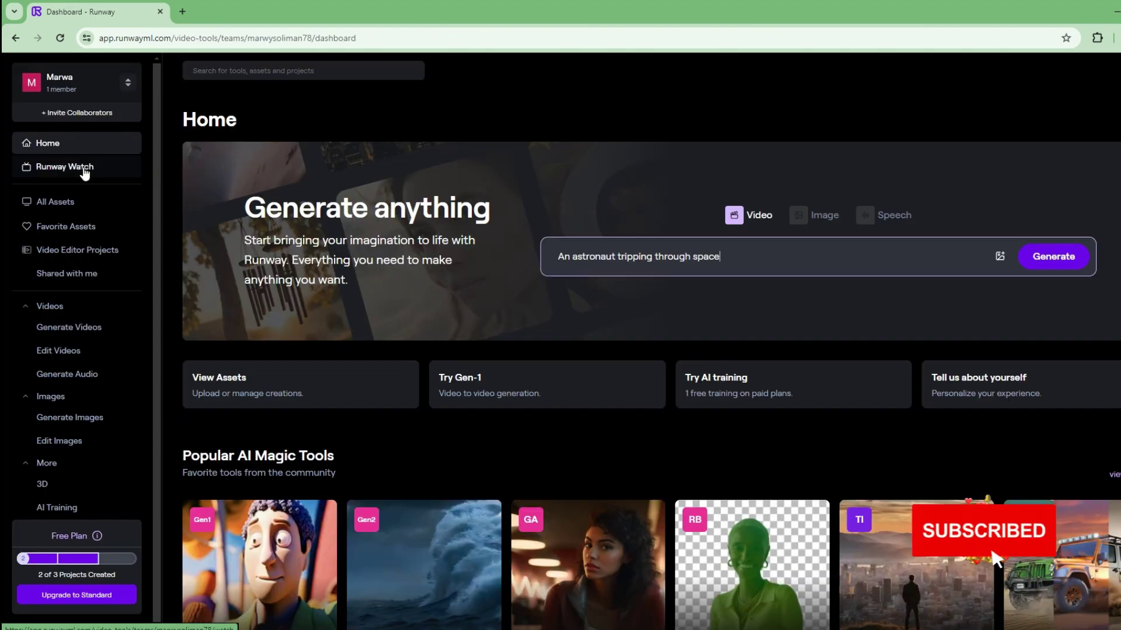
# Open Super-Slow Motion from the video editing tools and load Untitled design (12).mp4 from the assets
pyautogui.click(92, 354)
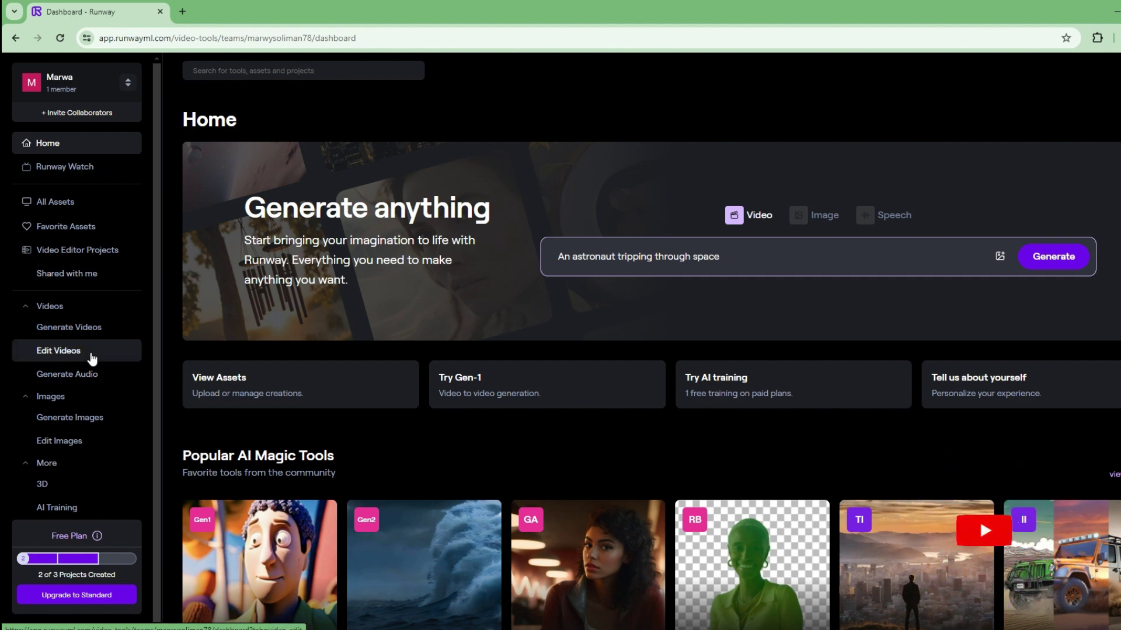
pyautogui.scroll(-6, 793, 391)
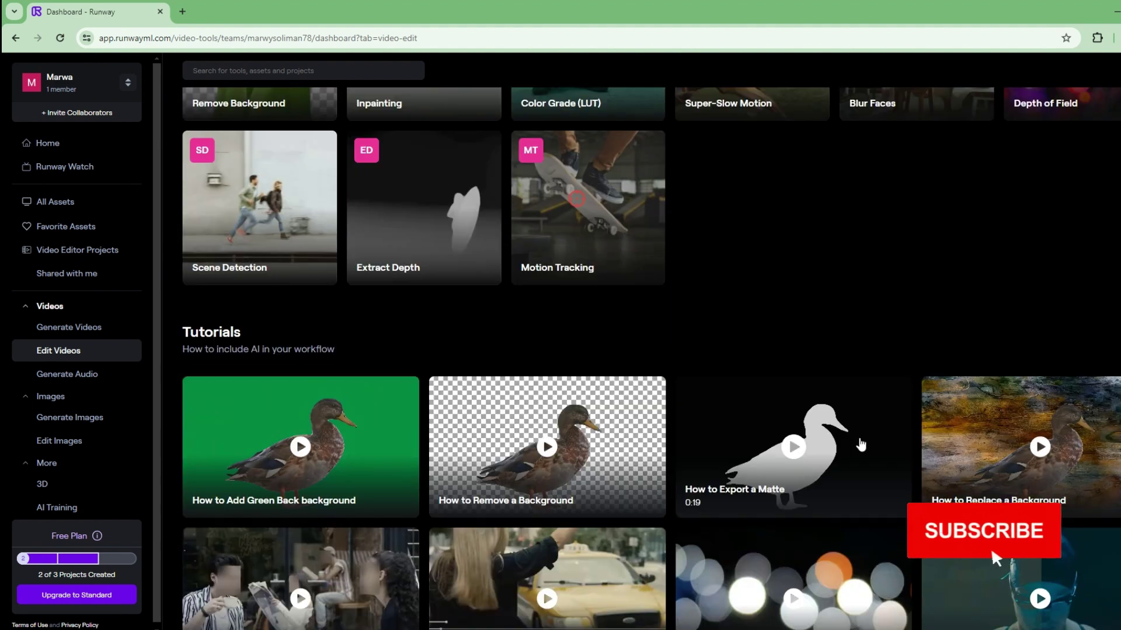
pyautogui.scroll(6, 859, 438)
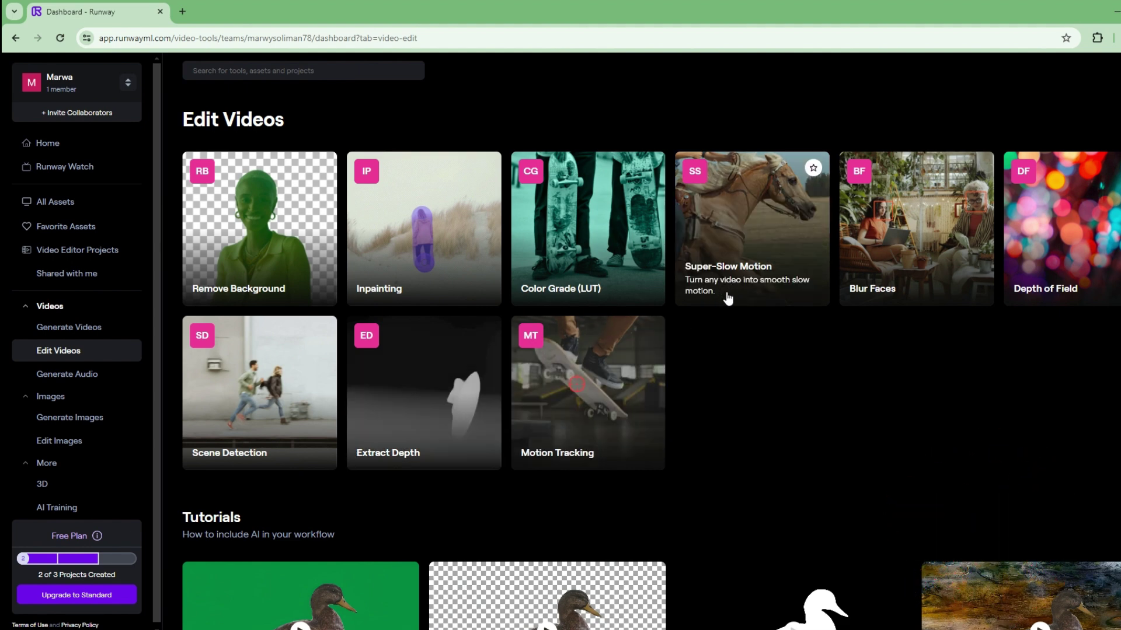
pyautogui.click(736, 278)
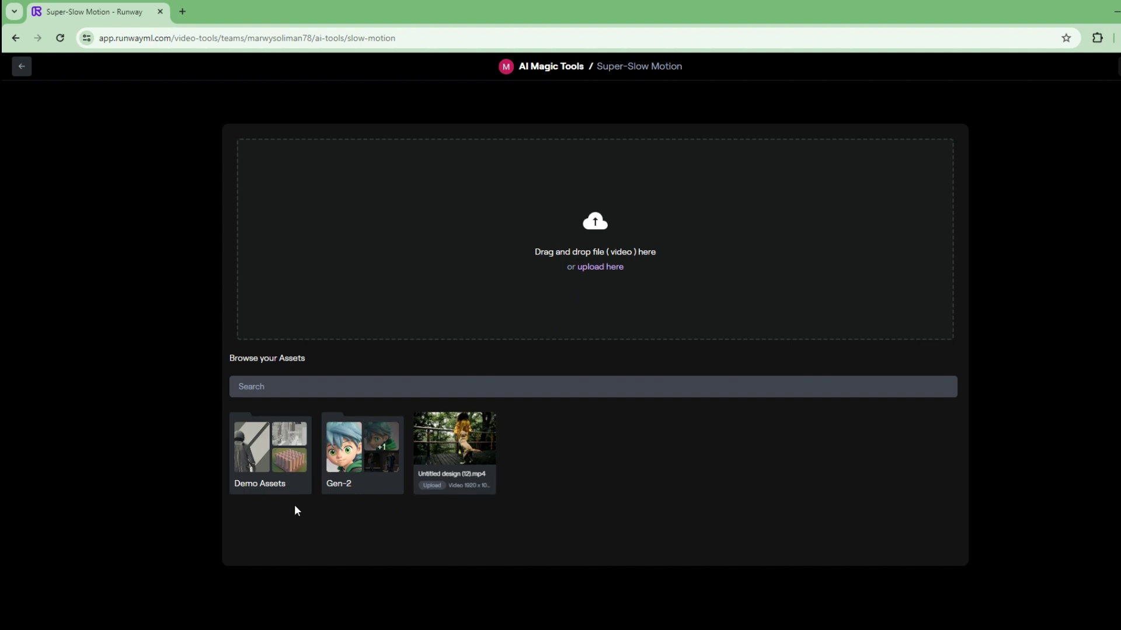
pyautogui.click(472, 450)
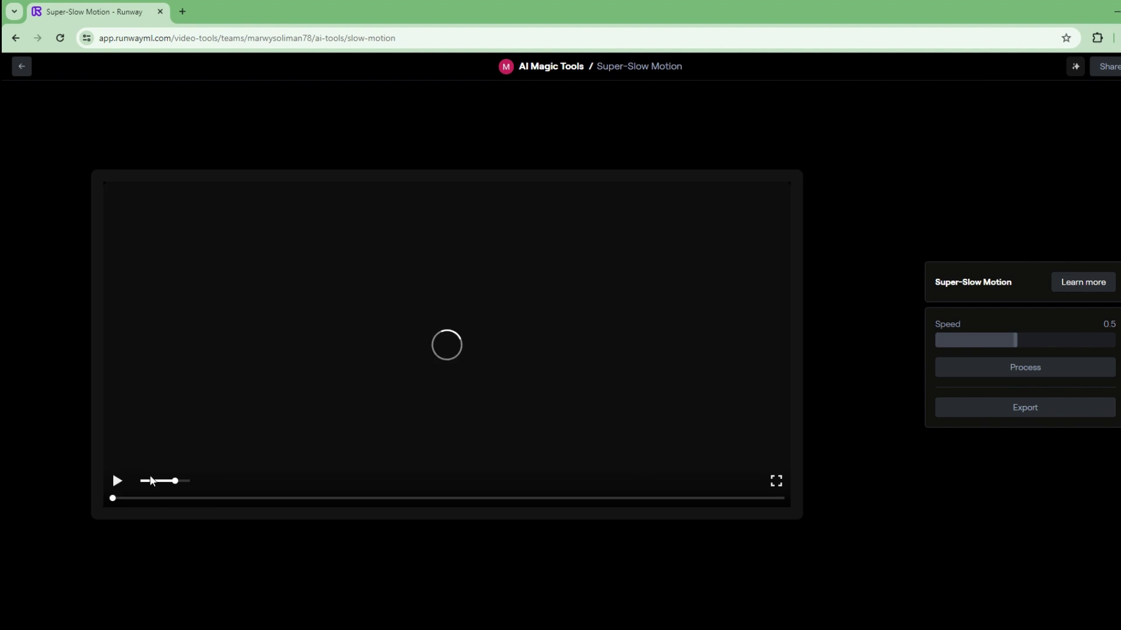
# Play and pause the original clip of the person in the yellow raincoat with the dog
pyautogui.click(171, 482)
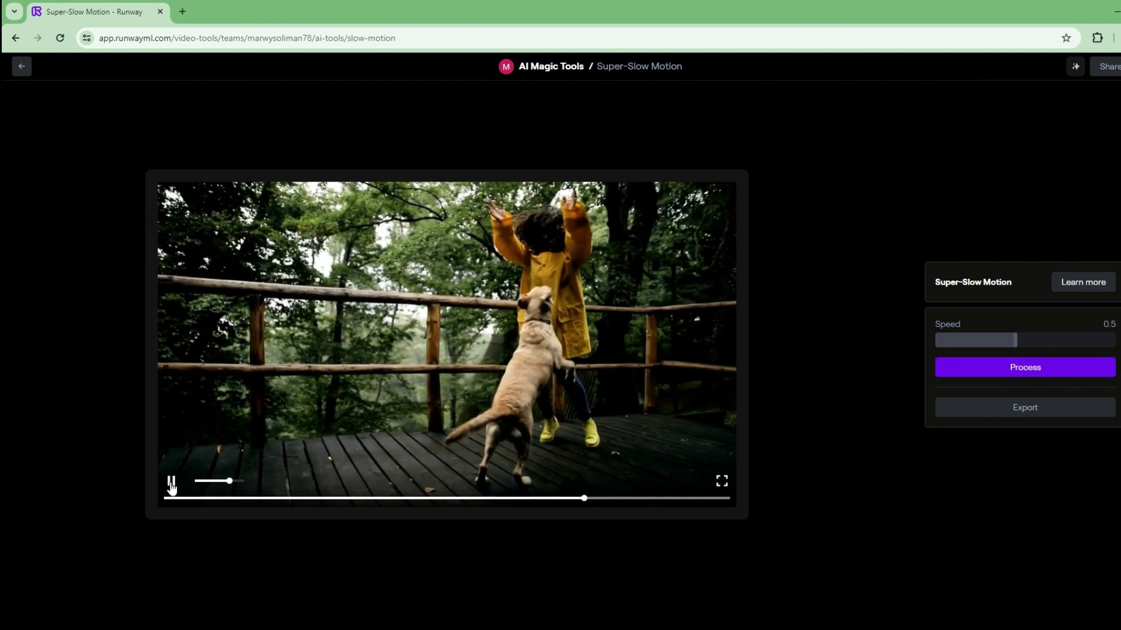
pyautogui.click(184, 484)
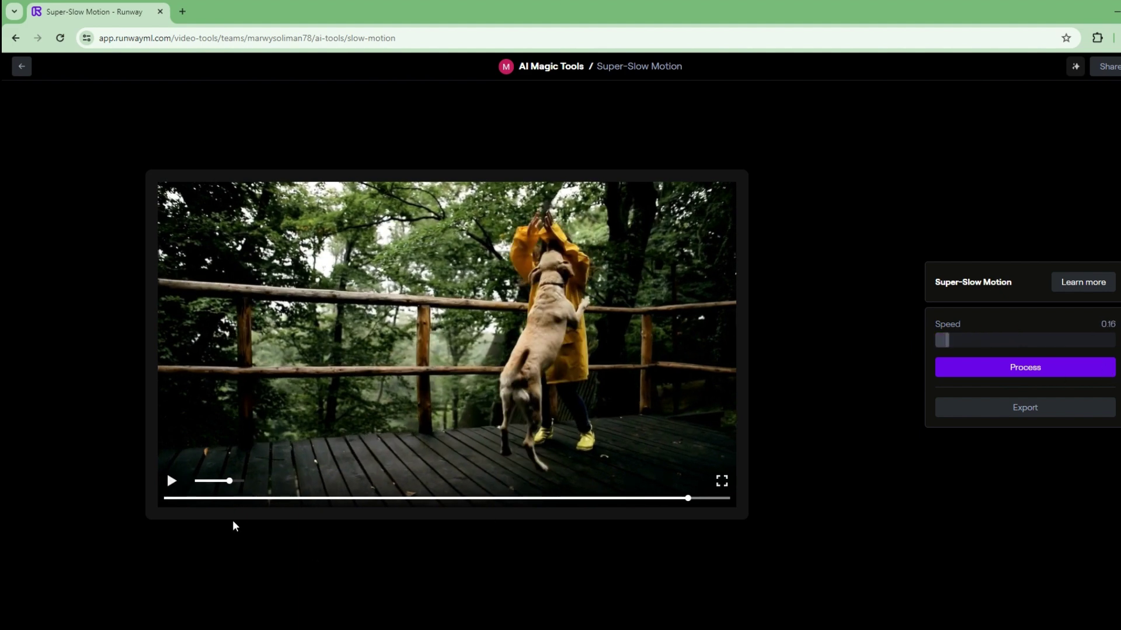
pyautogui.click(172, 482)
pyautogui.click(171, 482)
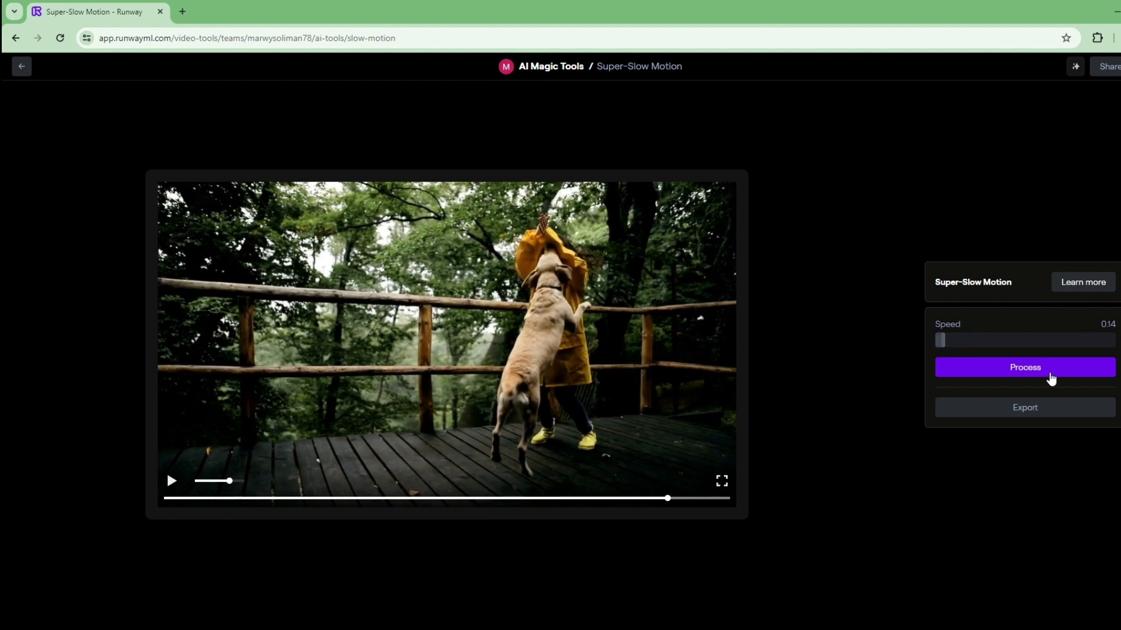
# Process the raincoat and dog clip at a speed of 0.14 and play the slow-motion version
pyautogui.click(1050, 375)
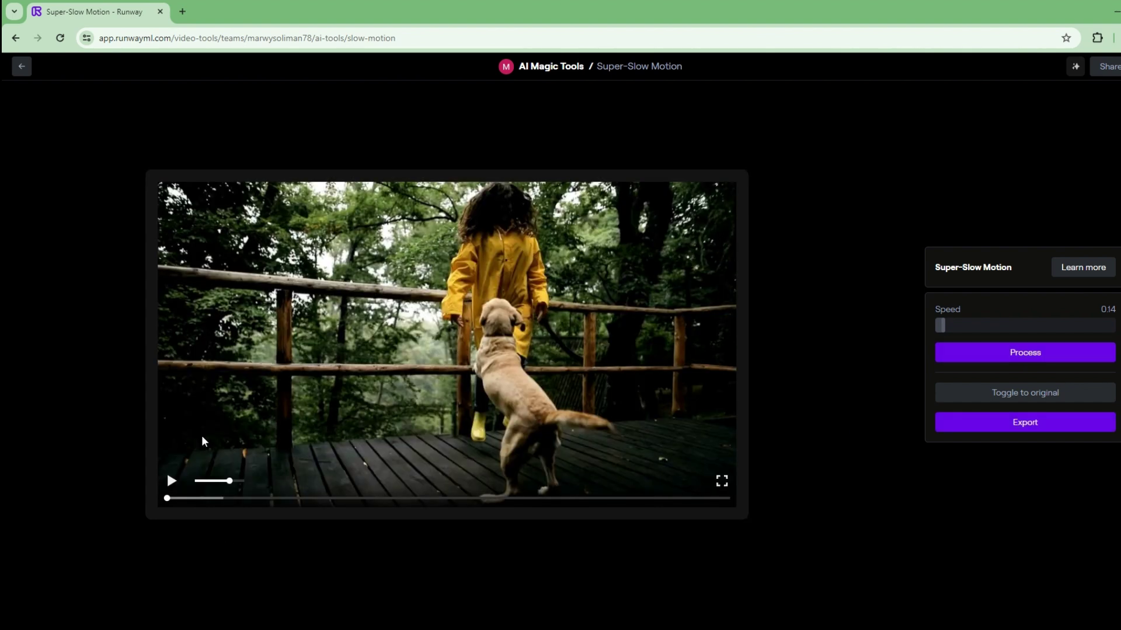
pyautogui.click(172, 483)
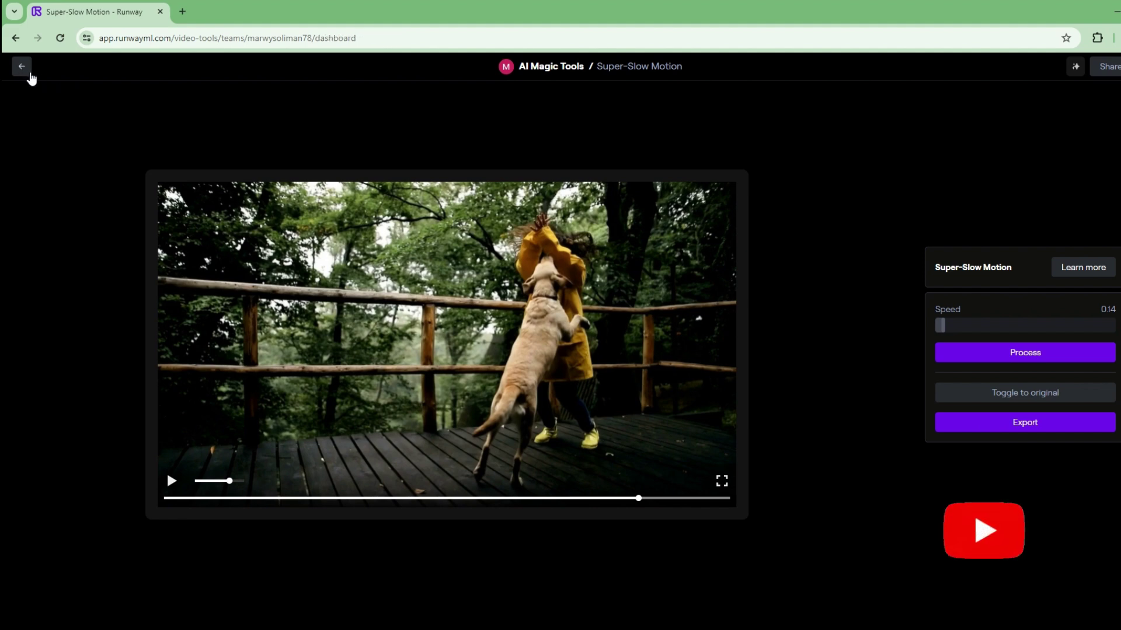
# Return to the dashboard and browse the Popular AI Magic Tools
pyautogui.click(23, 66)
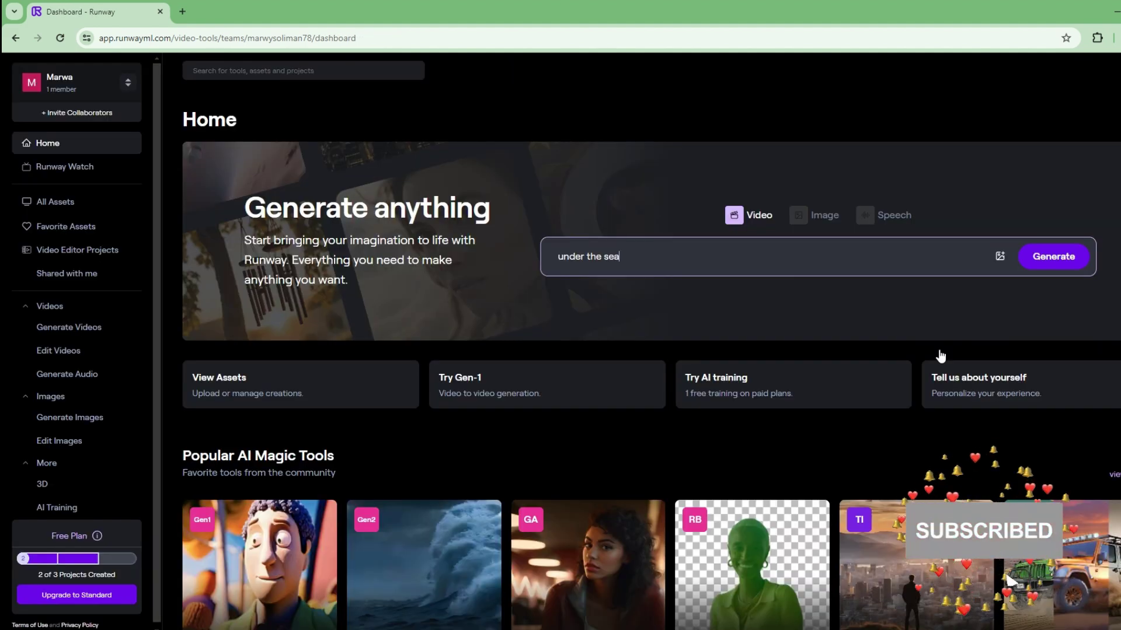
pyautogui.scroll(-2, 940, 355)
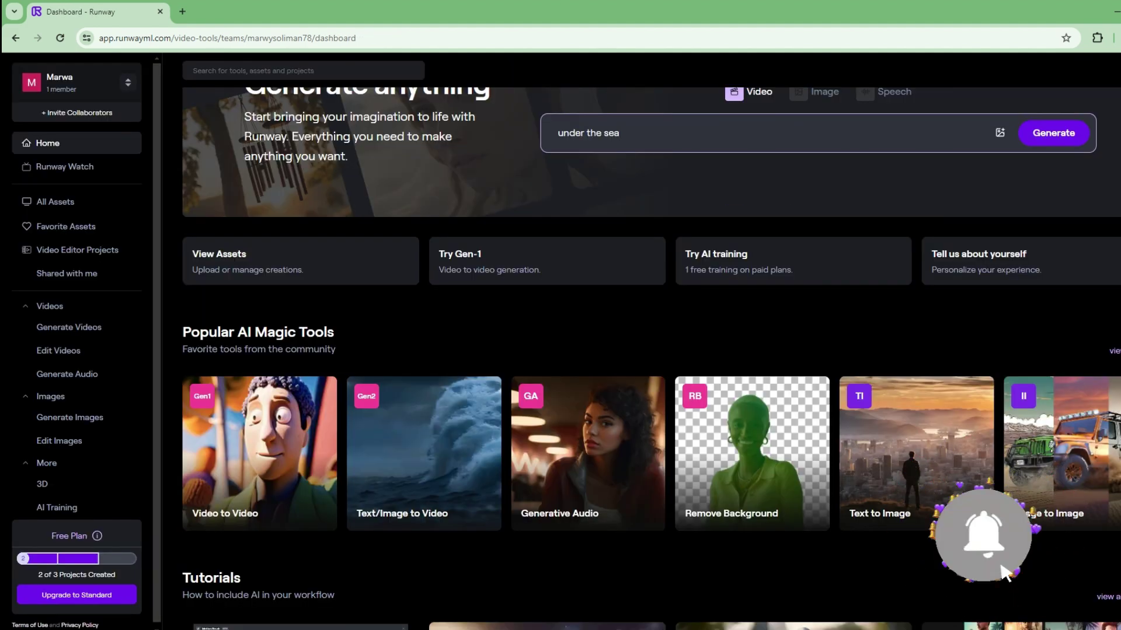